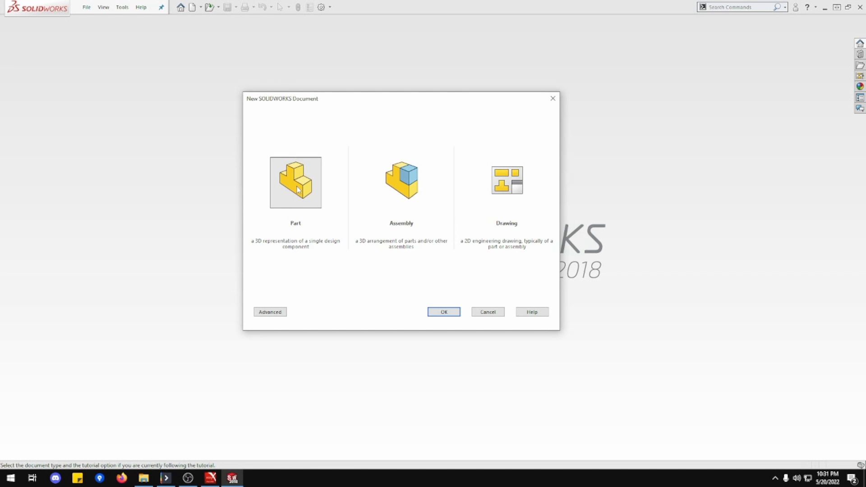
Create a new part document and set its units to MMGS (millimeter, gram, second)
{"action": "left_click", "coordinate": [455, 312]}
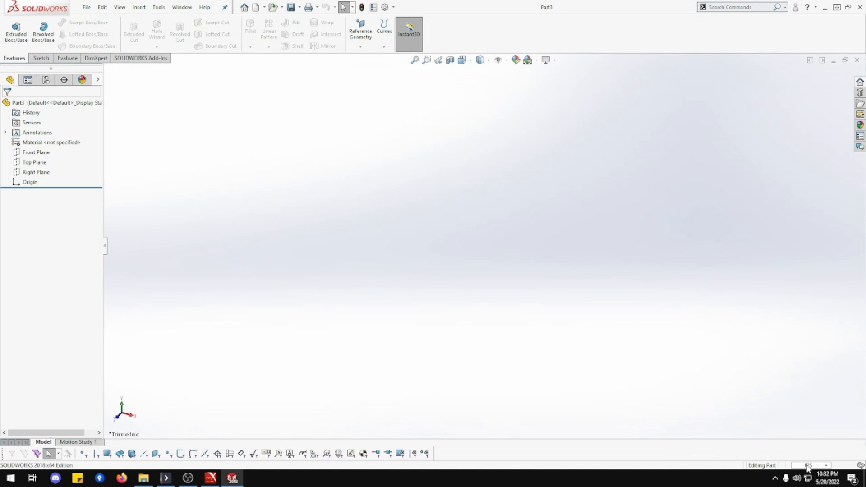
{"action": "left_click", "coordinate": [808, 465]}
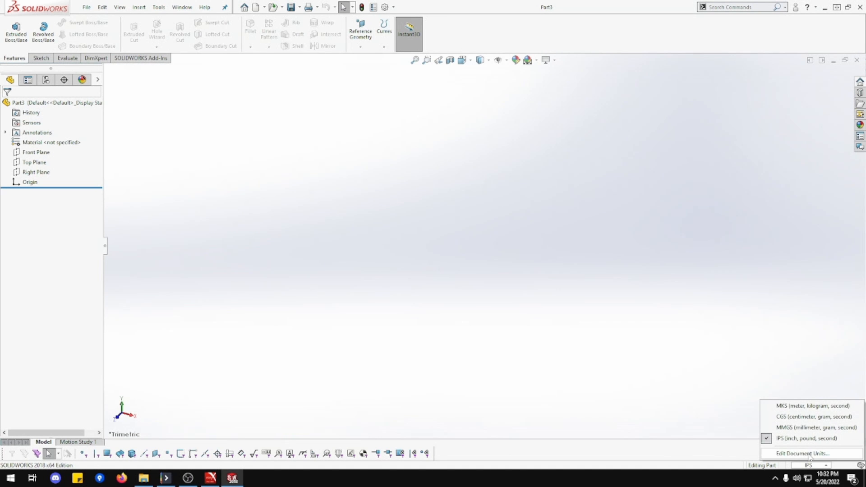
{"action": "left_click", "coordinate": [801, 431]}
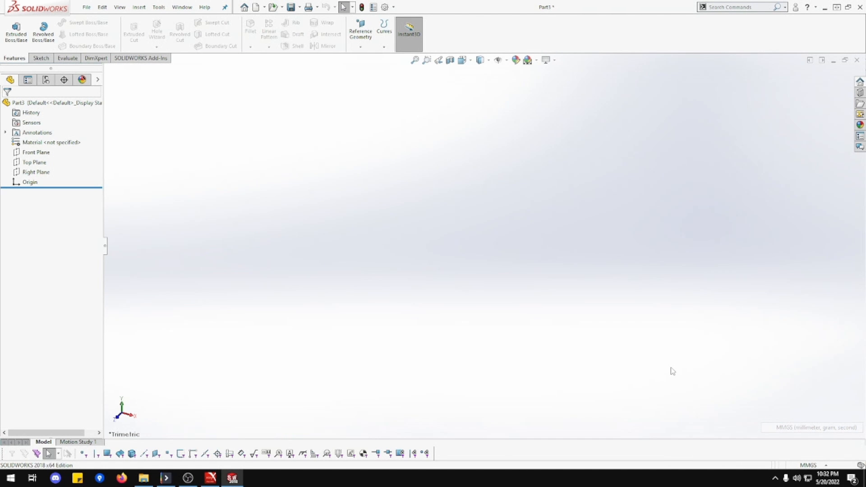
Save the part as 1-20 in the YT Series 001 folder
{"action": "key", "text": "ctrl+s"}
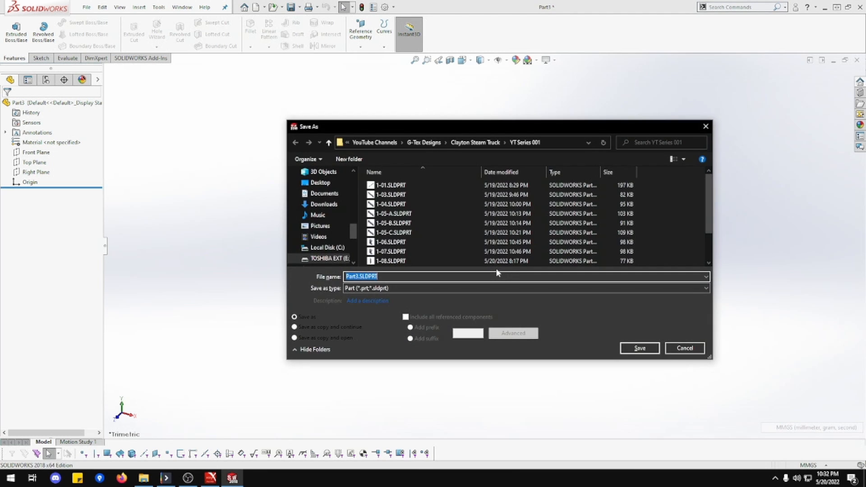
{"action": "type", "text": "1-20"}
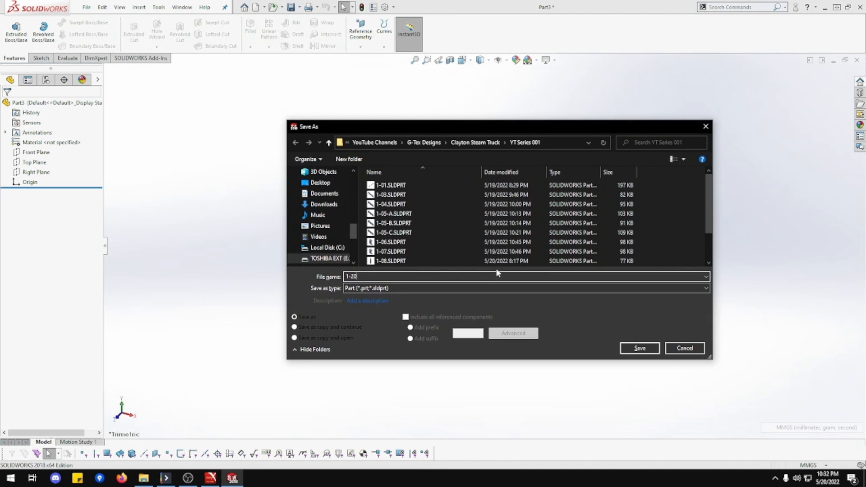
{"action": "key", "text": "Return"}
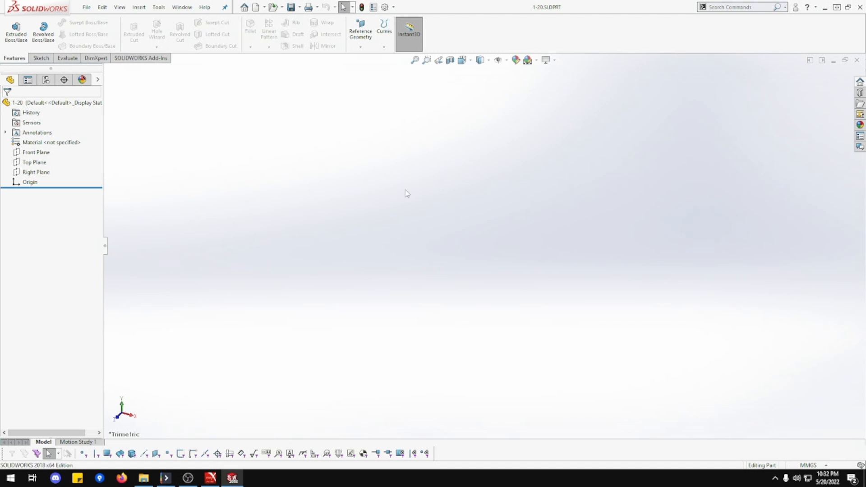
Start a sketch on the Top Plane and draw a circle about 108 mm in diameter centred on the origin
{"action": "left_click", "coordinate": [40, 161]}
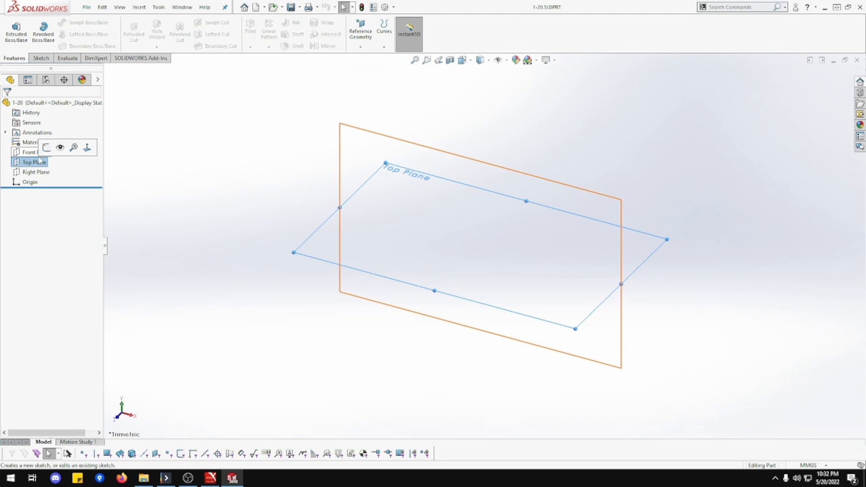
{"action": "left_click", "coordinate": [50, 151]}
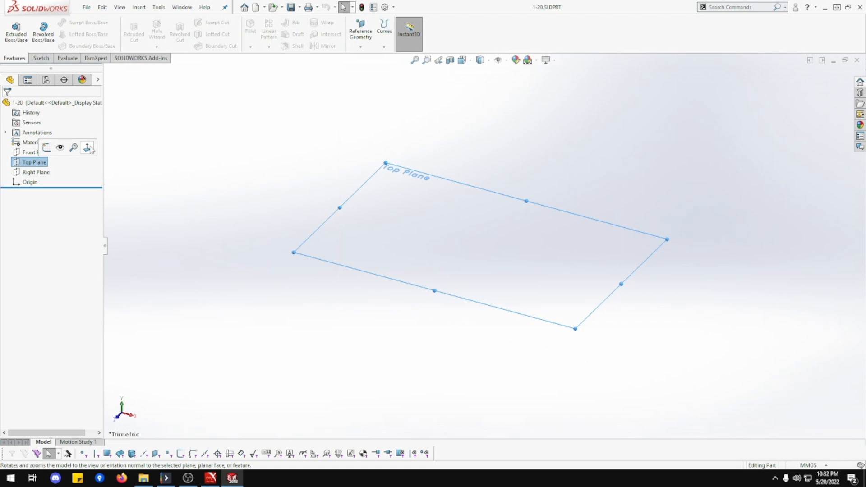
{"action": "left_click", "coordinate": [53, 153]}
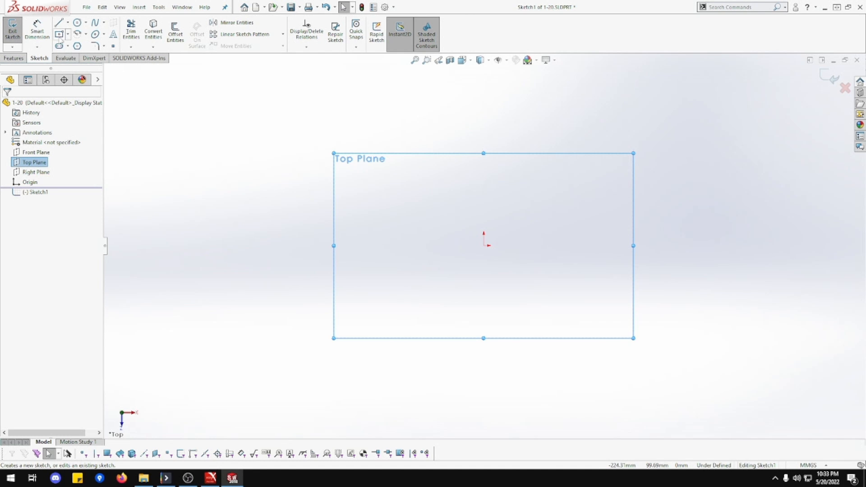
{"action": "left_click", "coordinate": [77, 22]}
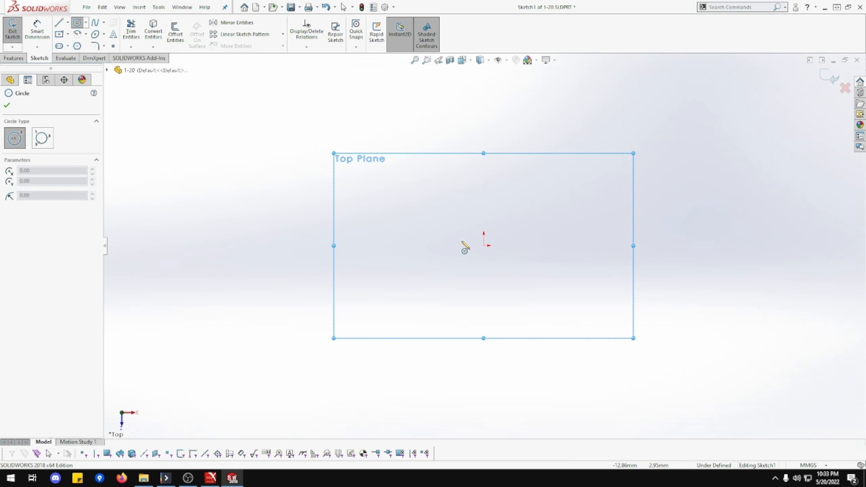
{"action": "left_click", "coordinate": [483, 246]}
{"action": "left_click", "coordinate": [554, 303]}
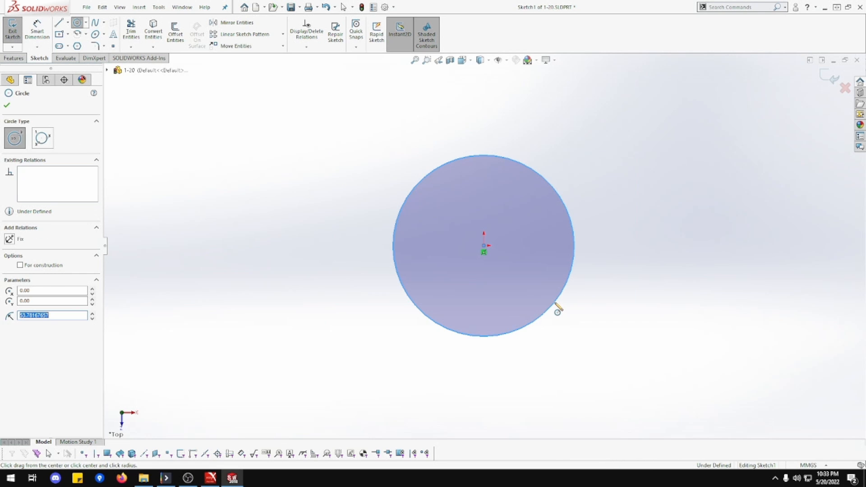
{"action": "left_click", "coordinate": [483, 246]}
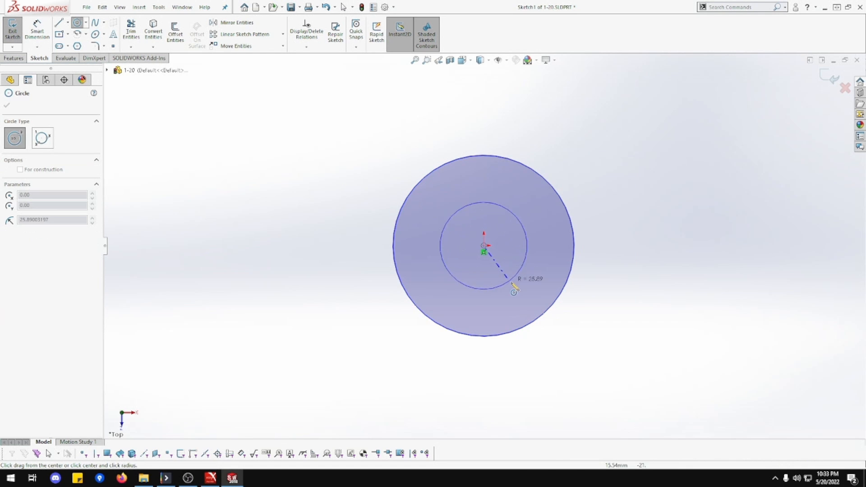
{"action": "key", "text": "Escape"}
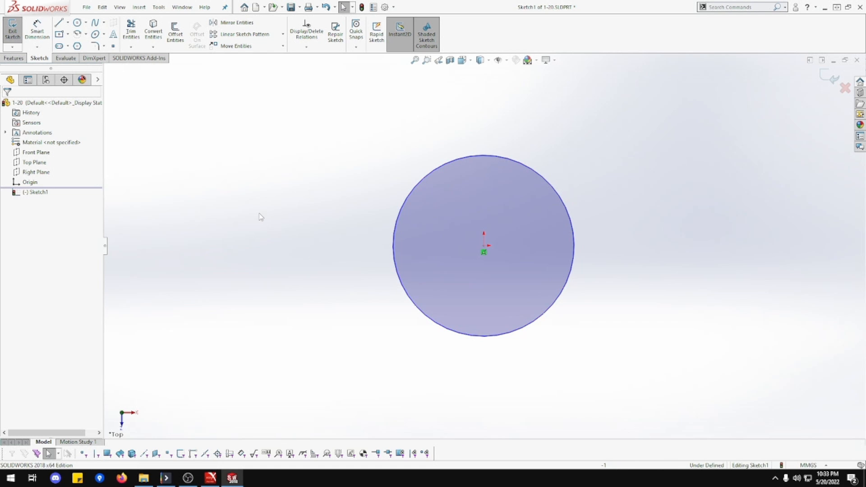
Dimension the circle's diameter at 25 mm
{"action": "left_click", "coordinate": [37, 30]}
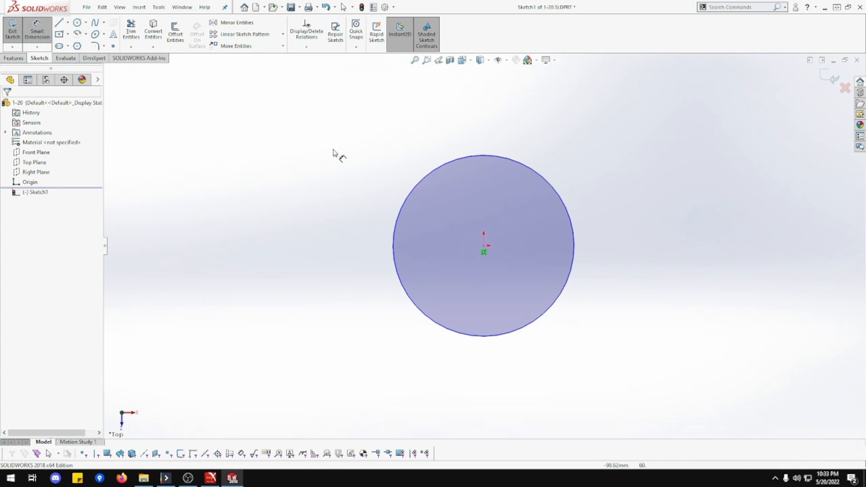
{"action": "left_click", "coordinate": [571, 219]}
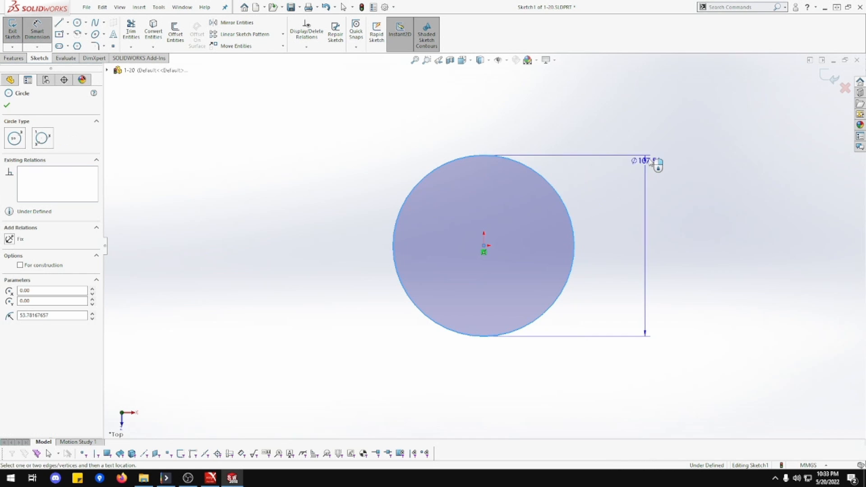
{"action": "left_click", "coordinate": [656, 142]}
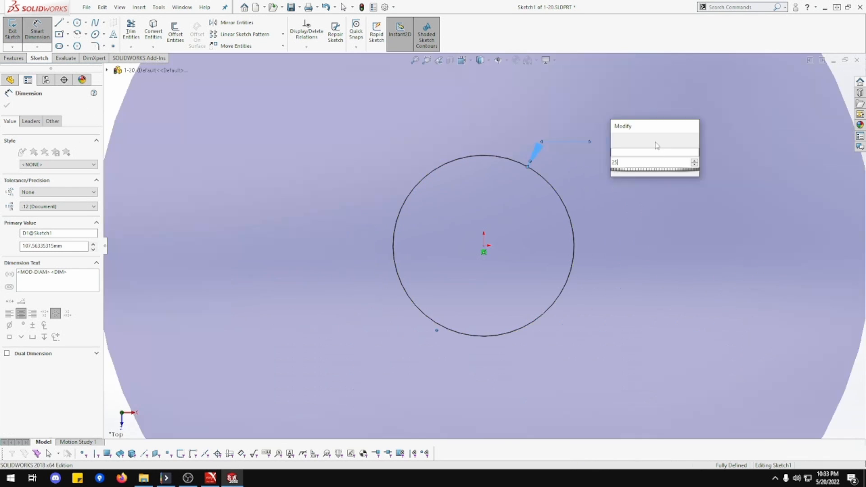
{"action": "type", "text": "25"}
{"action": "key", "text": "Return"}
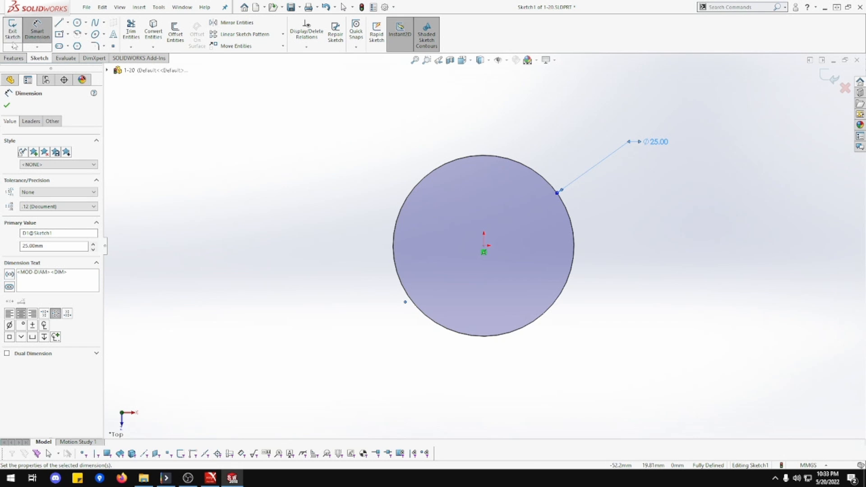
Extrude the circle 26 mm as a boss with the Mid Plane end condition
{"action": "left_click", "coordinate": [15, 58]}
{"action": "left_click", "coordinate": [16, 32]}
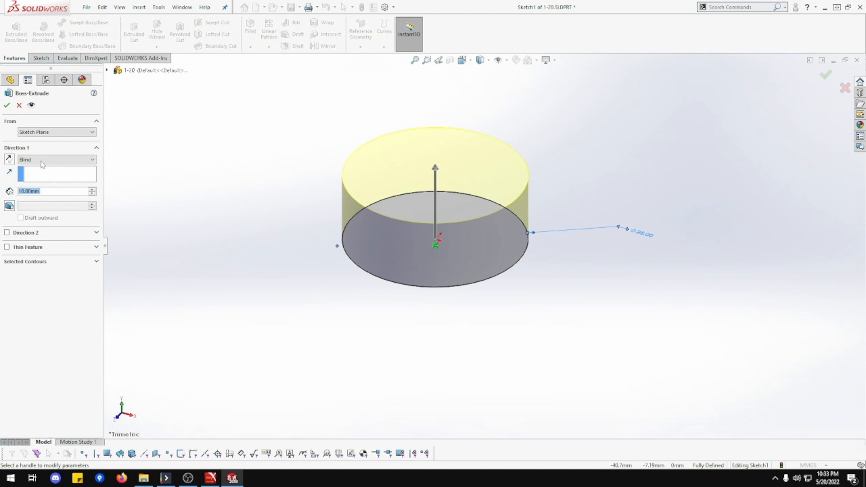
{"action": "left_click", "coordinate": [40, 159]}
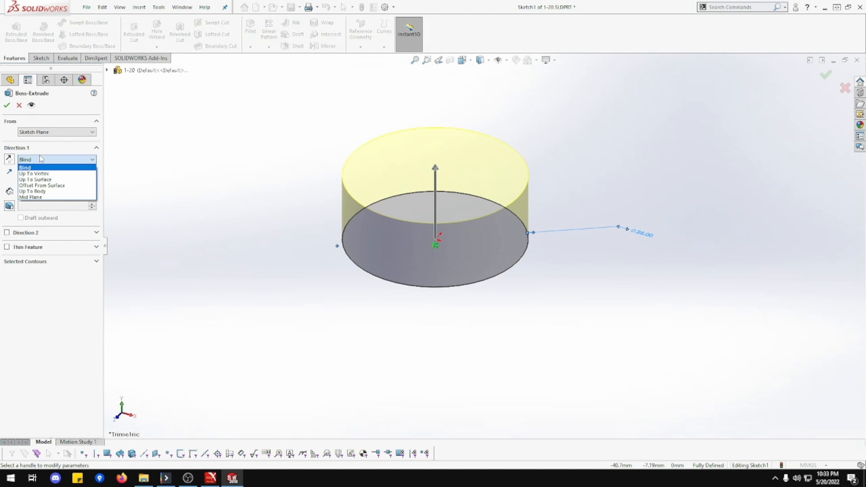
{"action": "left_click", "coordinate": [44, 197]}
{"action": "type", "text": "26"}
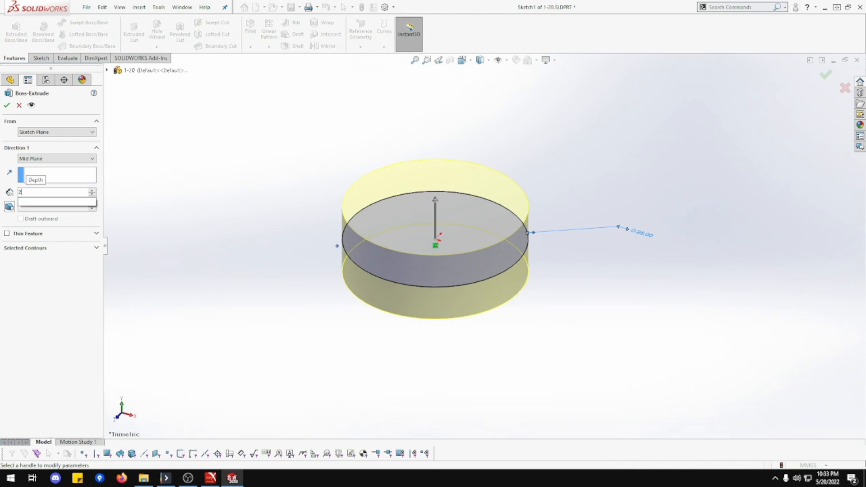
{"action": "key", "text": "Return"}
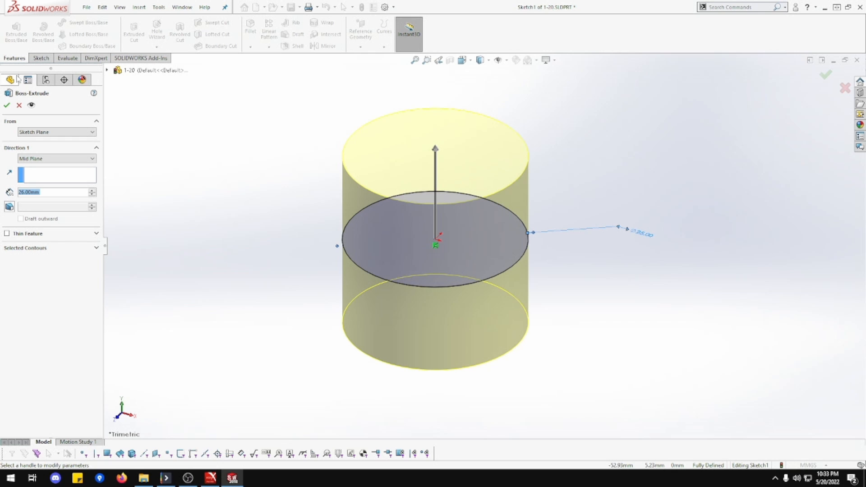
{"action": "left_click", "coordinate": [7, 105]}
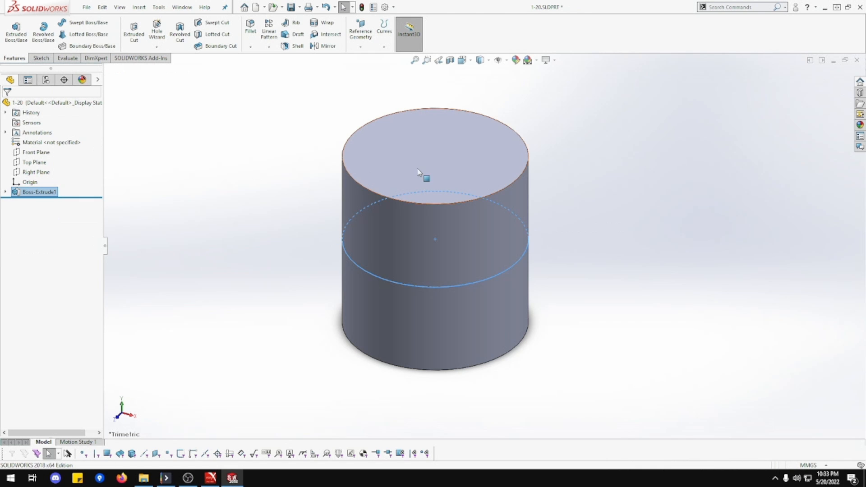
Start a sketch on the cylinder's top face and draw a circle about 36.5 mm in diameter centred on the origin
{"action": "left_click", "coordinate": [426, 172]}
{"action": "right_click", "coordinate": [426, 171]}
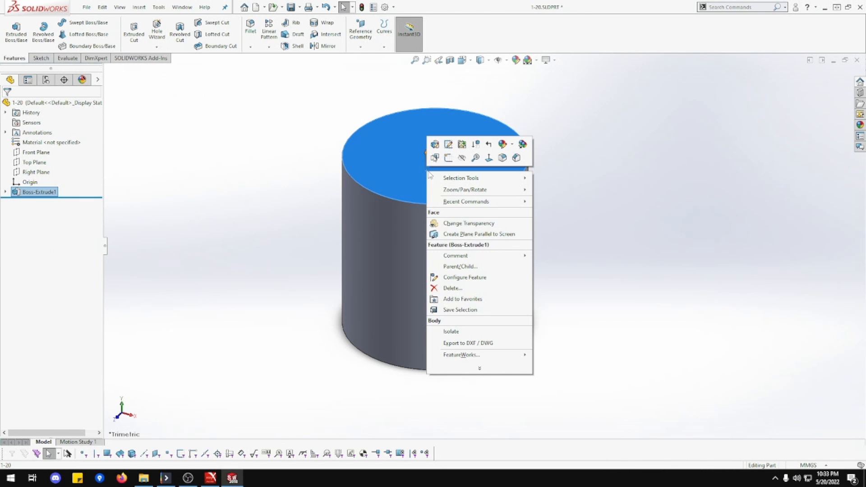
{"action": "left_click", "coordinate": [489, 158]}
{"action": "right_click", "coordinate": [448, 195]}
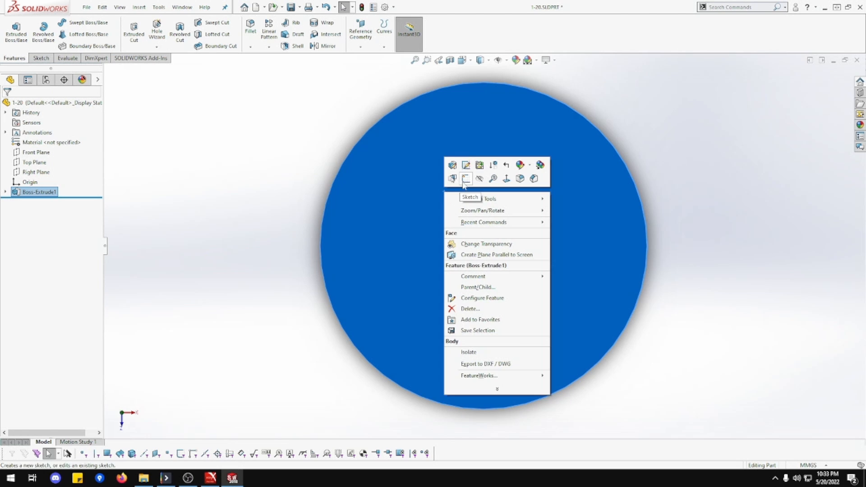
{"action": "left_click", "coordinate": [466, 178]}
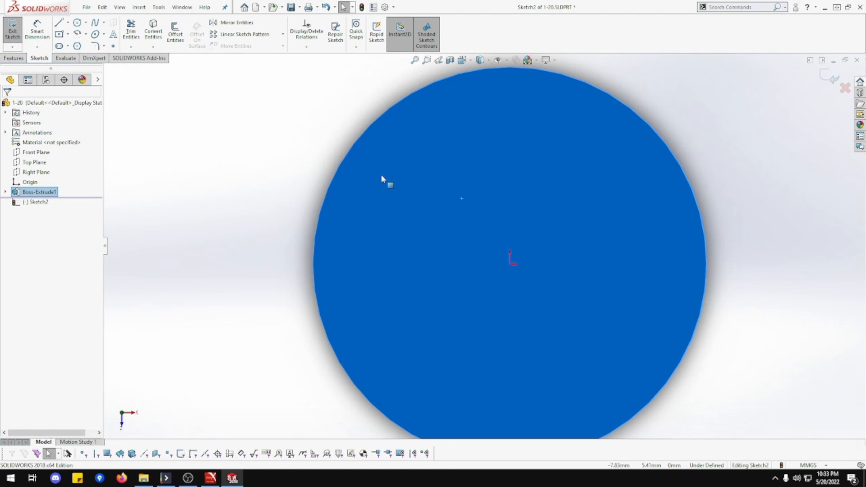
{"action": "left_click", "coordinate": [78, 22]}
{"action": "left_click", "coordinate": [500, 255]}
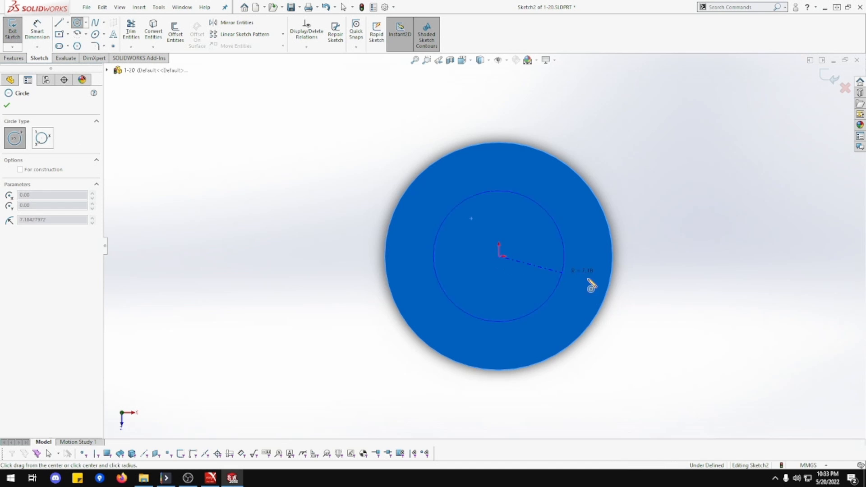
{"action": "left_click", "coordinate": [647, 333]}
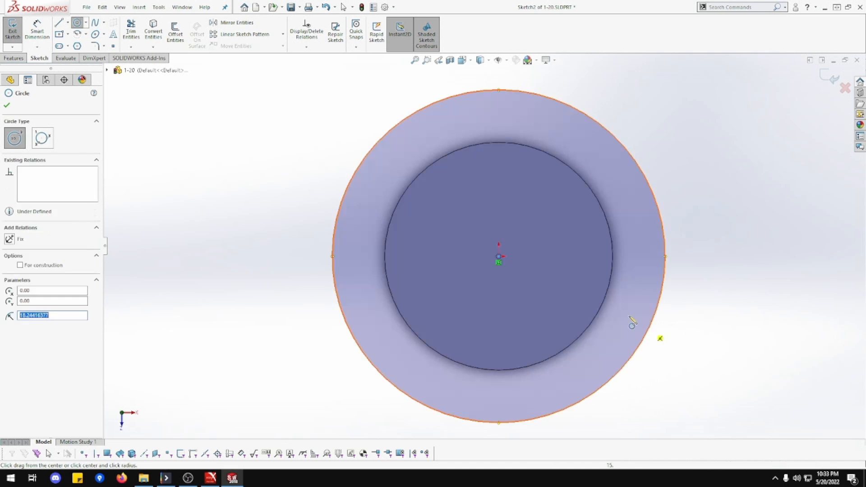
Dimension the new circle's diameter at 32 mm
{"action": "left_click", "coordinate": [46, 35]}
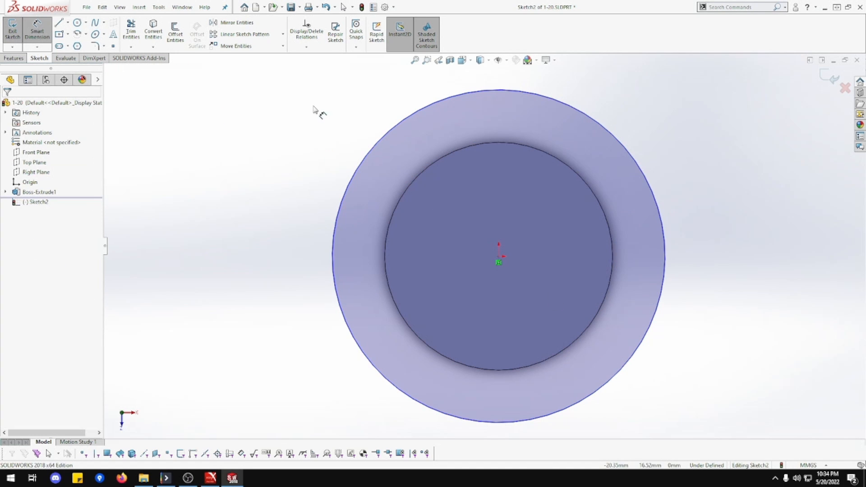
{"action": "left_click", "coordinate": [693, 128]}
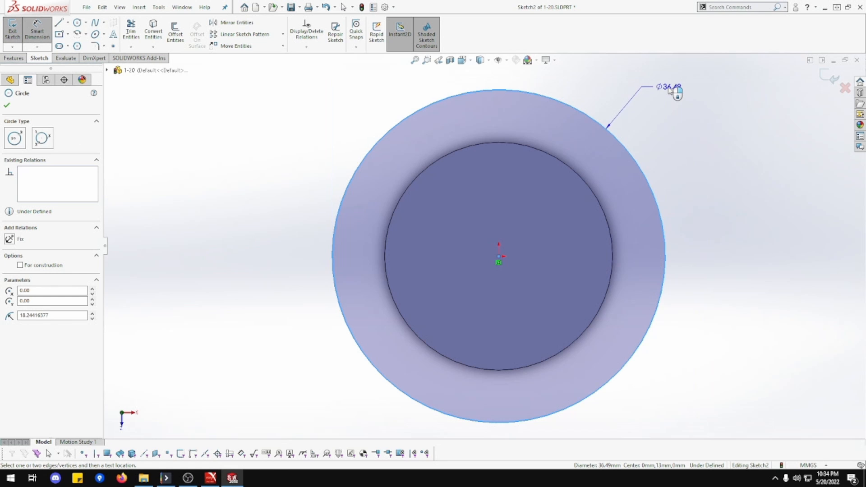
{"action": "left_click", "coordinate": [670, 86]}
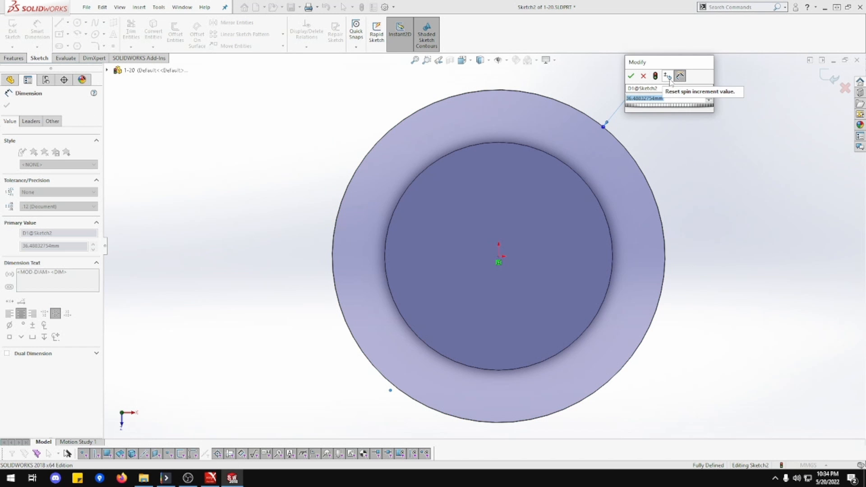
{"action": "type", "text": "32"}
{"action": "key", "text": "Return"}
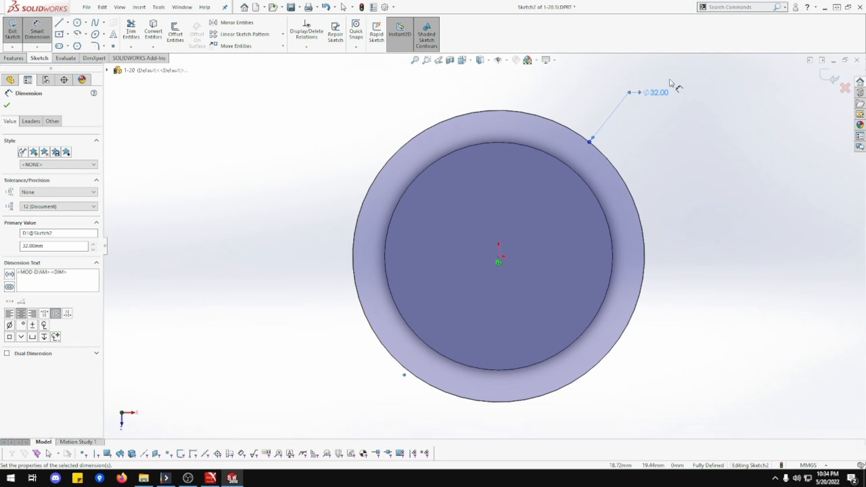
Extrude the 32 mm circle 3 mm as a blind boss merged with the cylinder
{"action": "left_click", "coordinate": [17, 58]}
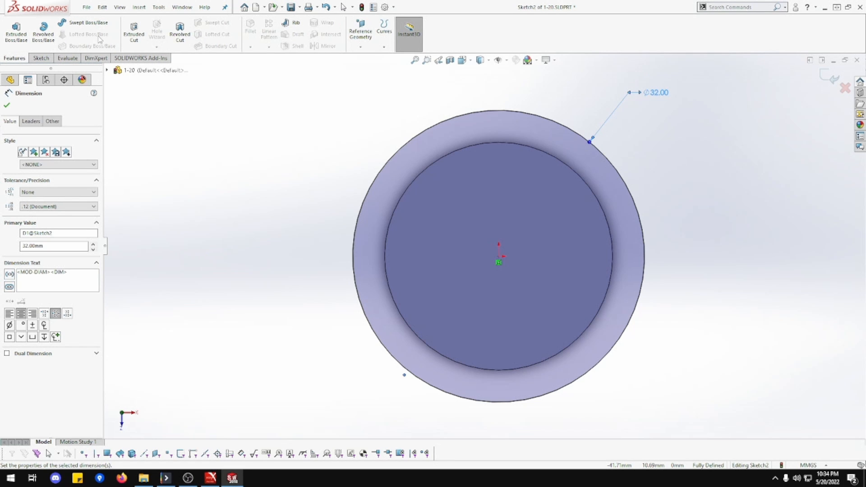
{"action": "left_click", "coordinate": [8, 45]}
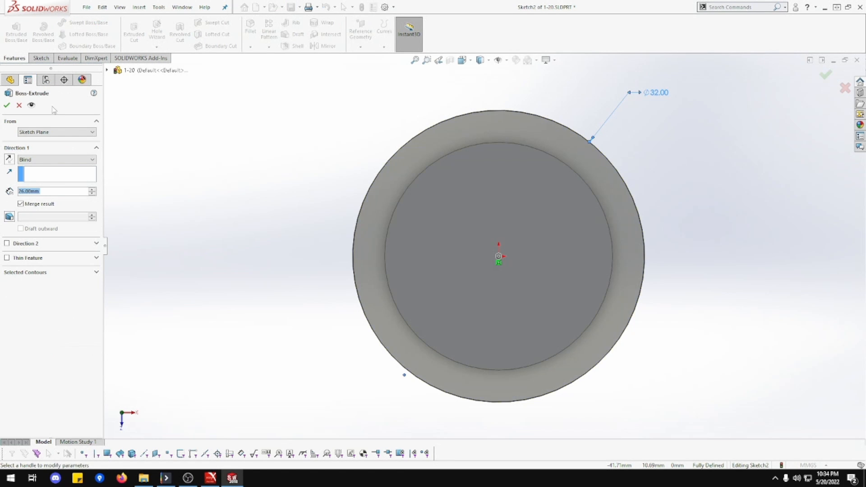
{"action": "type", "text": "2"}
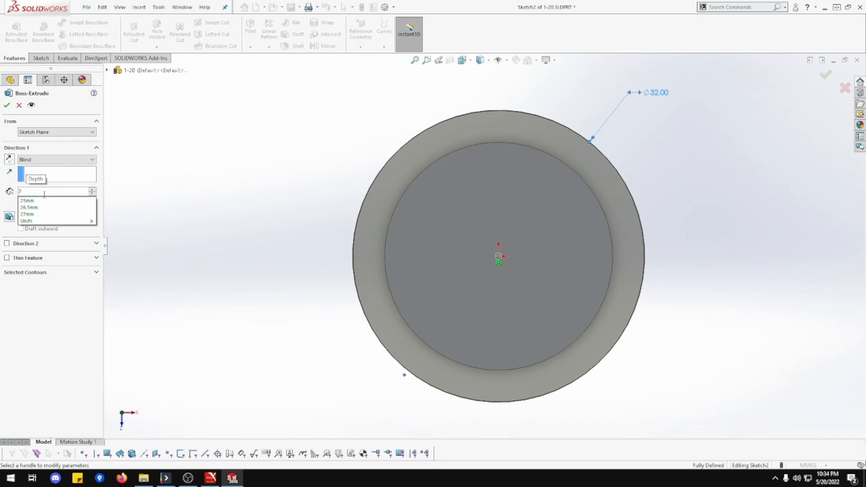
{"action": "key", "text": "BackSpace"}
{"action": "type", "text": "3"}
{"action": "key", "text": "Return"}
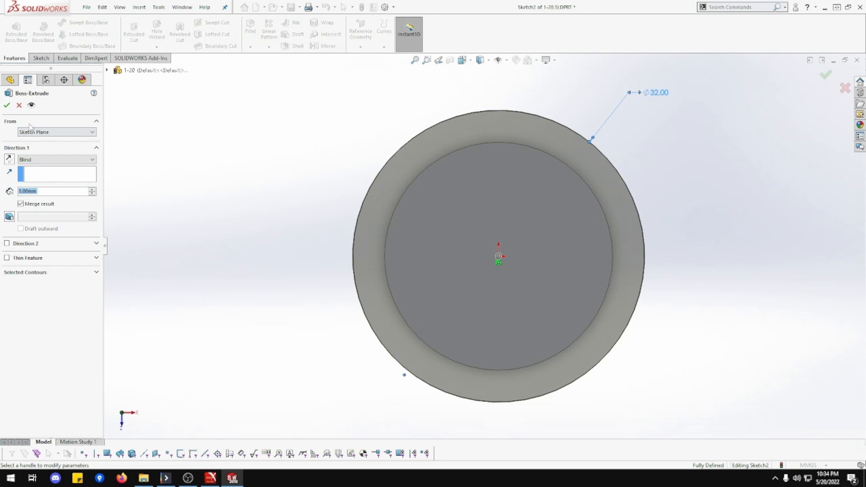
{"action": "left_click", "coordinate": [6, 106]}
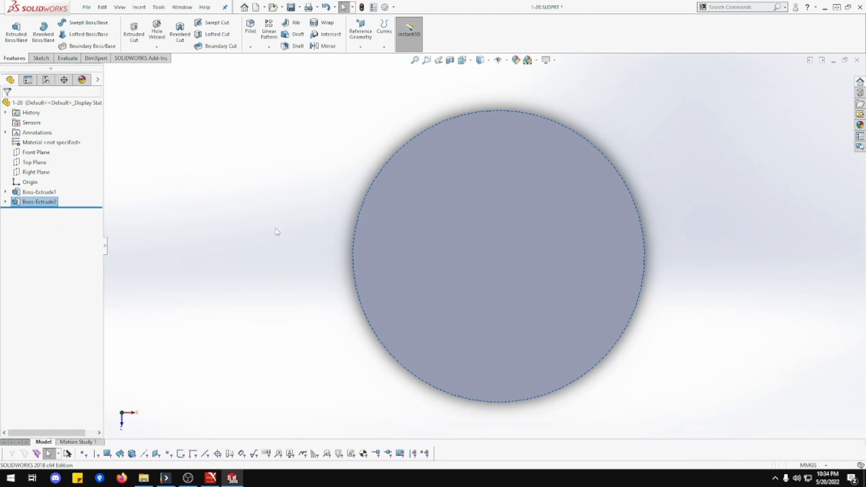
Start a sketch on the flange's outer face and draw a circle about 19.1 mm in diameter centred on the origin
{"action": "scroll", "coordinate": [275, 231], "scroll_direction": "up", "scroll_amount": 2}
{"action": "middle_click_drag", "start_coordinate": [276, 231], "coordinate": [518, 209]}
{"action": "left_click", "coordinate": [518, 209]}
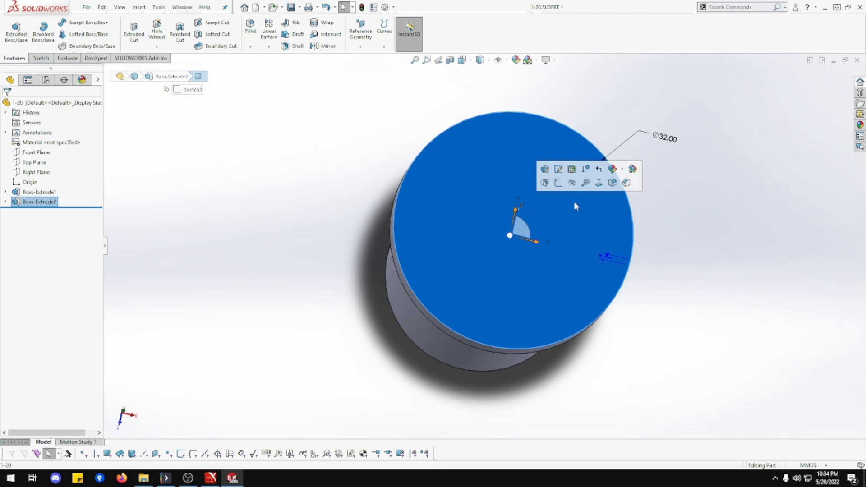
{"action": "left_click", "coordinate": [590, 180]}
{"action": "right_click", "coordinate": [524, 226]}
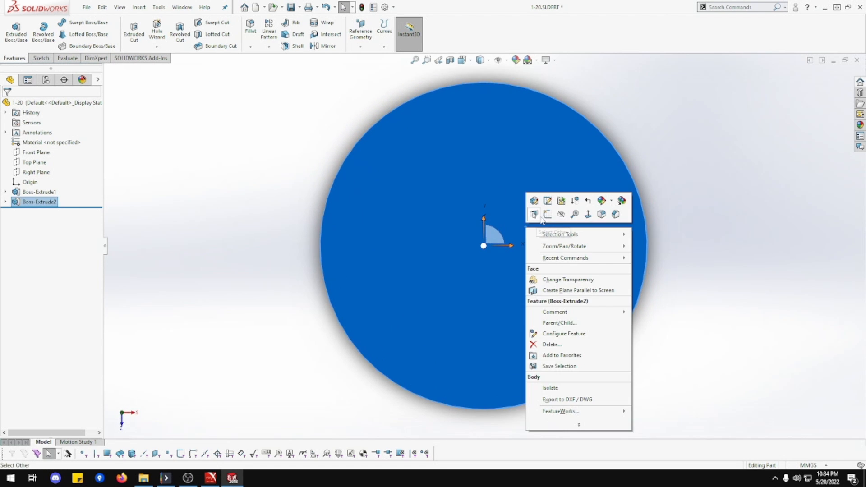
{"action": "left_click", "coordinate": [535, 215]}
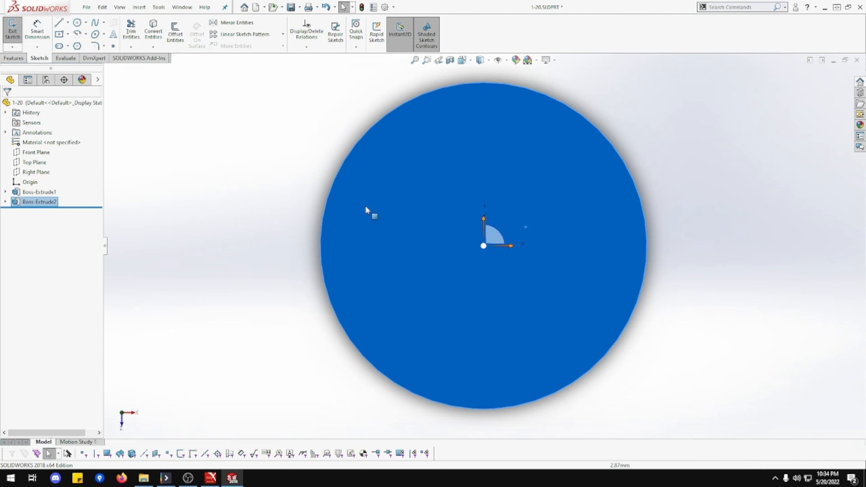
{"action": "left_click", "coordinate": [77, 22]}
{"action": "left_click", "coordinate": [484, 245]}
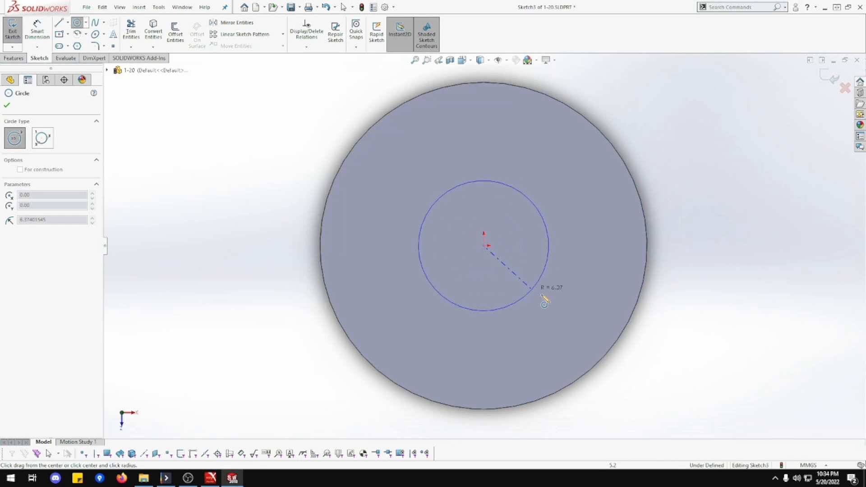
{"action": "left_click", "coordinate": [563, 305]}
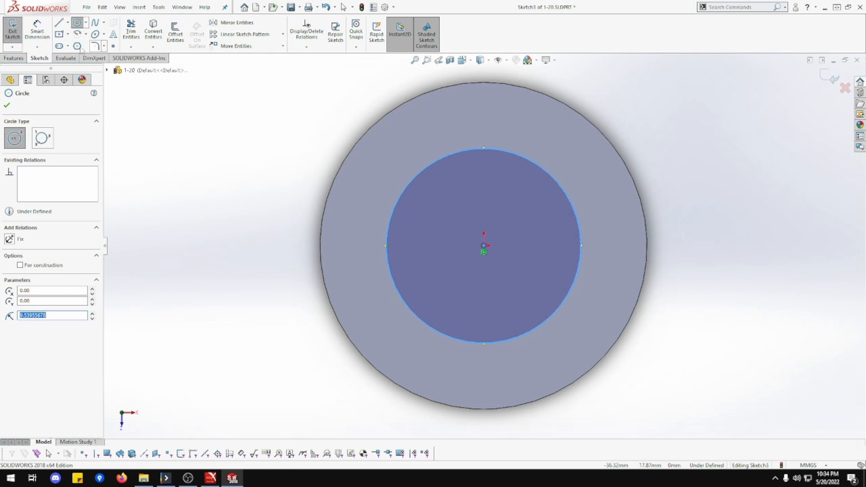
Dimension the new circle's diameter at 19 mm
{"action": "left_click", "coordinate": [37, 31]}
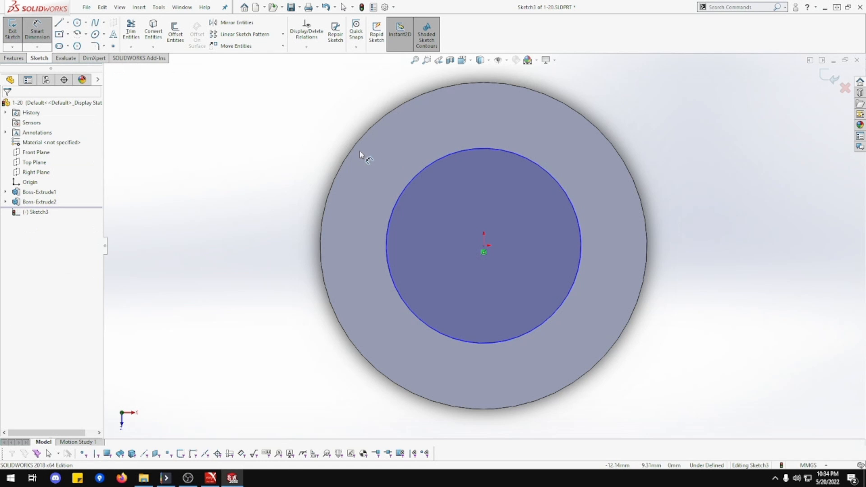
{"action": "left_click", "coordinate": [580, 219]}
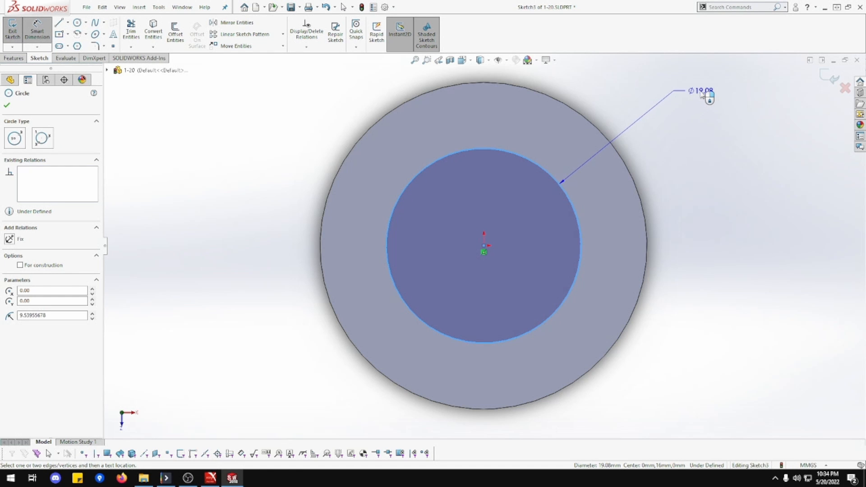
{"action": "left_click", "coordinate": [698, 96]}
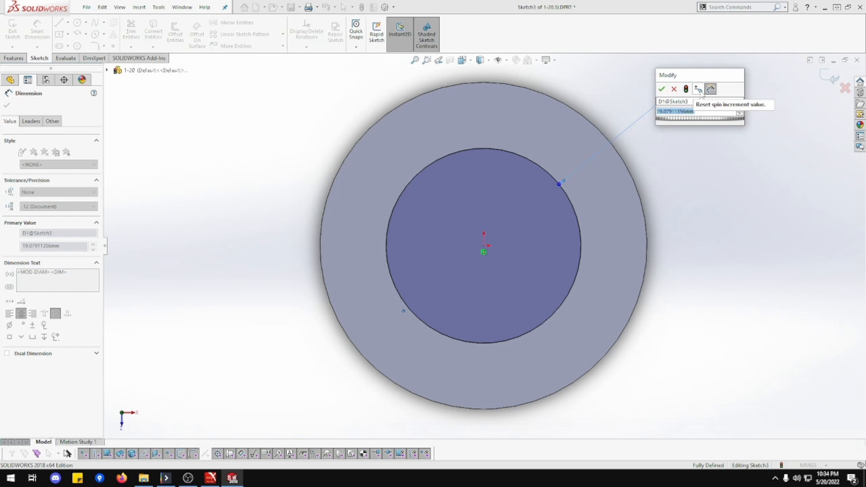
{"action": "type", "text": "19"}
{"action": "key", "text": "Return"}
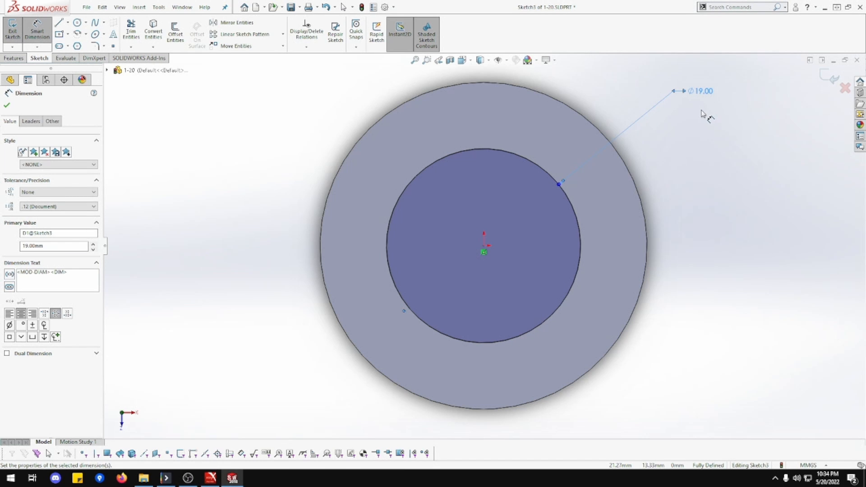
Cut-extrude the 19 mm circle into the flange with the Blind end condition and a 3 mm depth
{"action": "left_click", "coordinate": [14, 57]}
{"action": "left_click", "coordinate": [130, 35]}
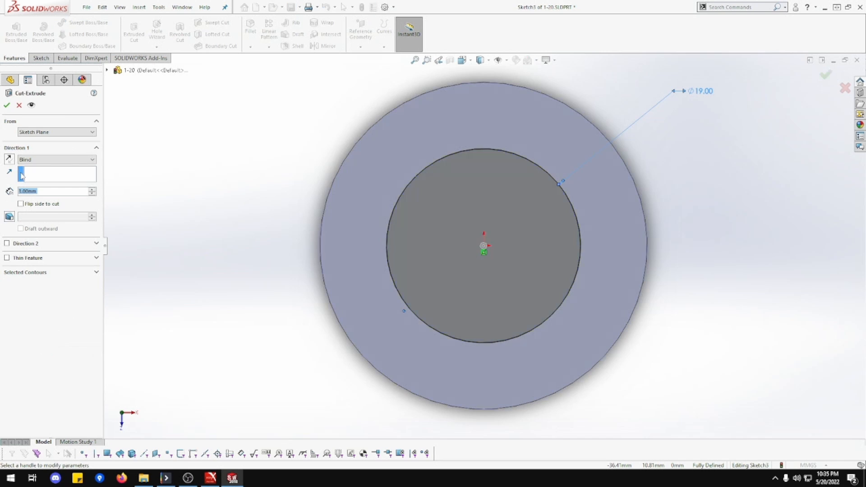
{"action": "left_click", "coordinate": [32, 163]}
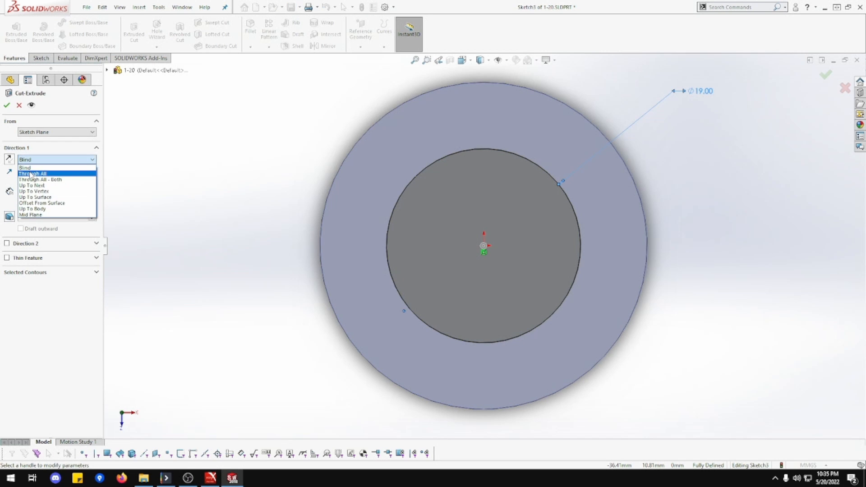
{"action": "left_click", "coordinate": [36, 169]}
{"action": "key", "text": "Return"}
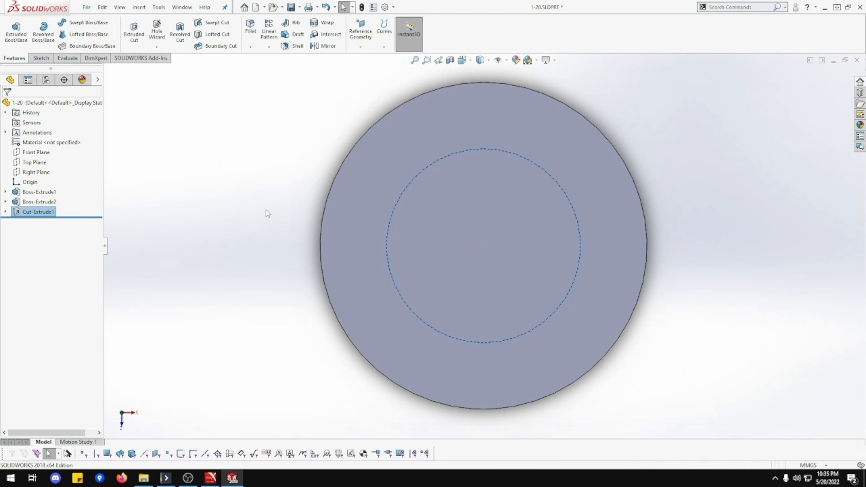
{"action": "left_click", "coordinate": [267, 213]}
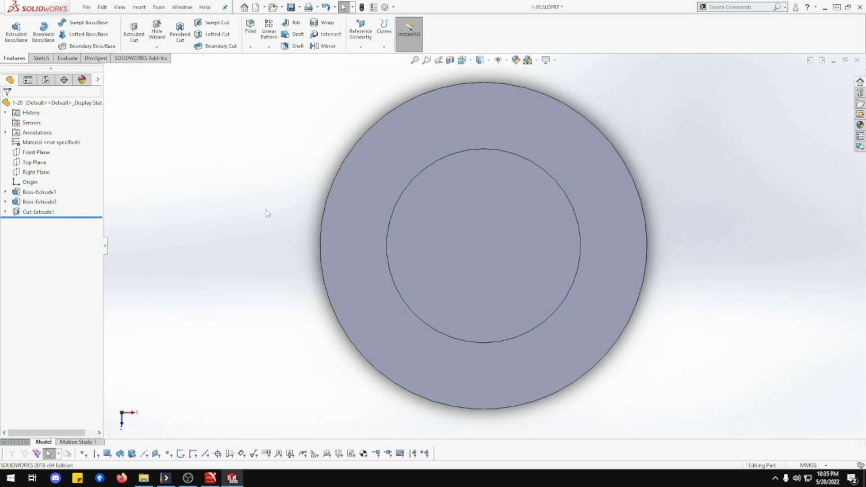
Edit the 19 mm cut so that its end condition is Through All
{"action": "middle_click_drag", "start_coordinate": [267, 213], "coordinate": [278, 198]}
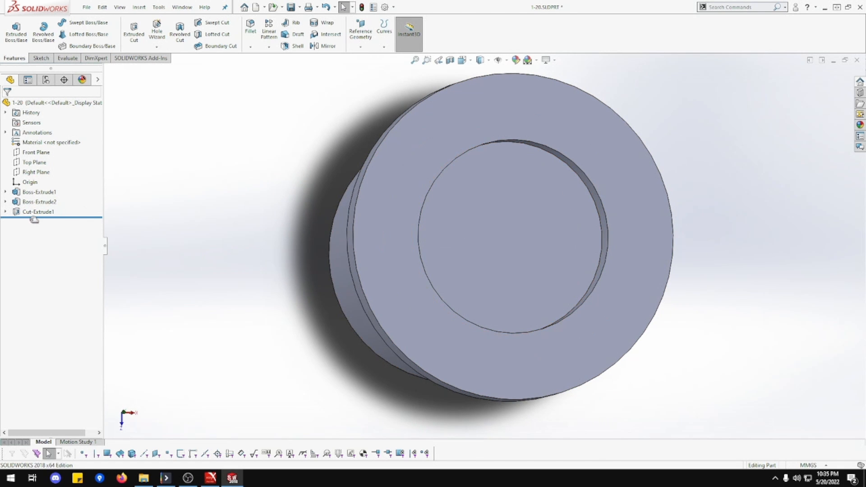
{"action": "left_click", "coordinate": [5, 212]}
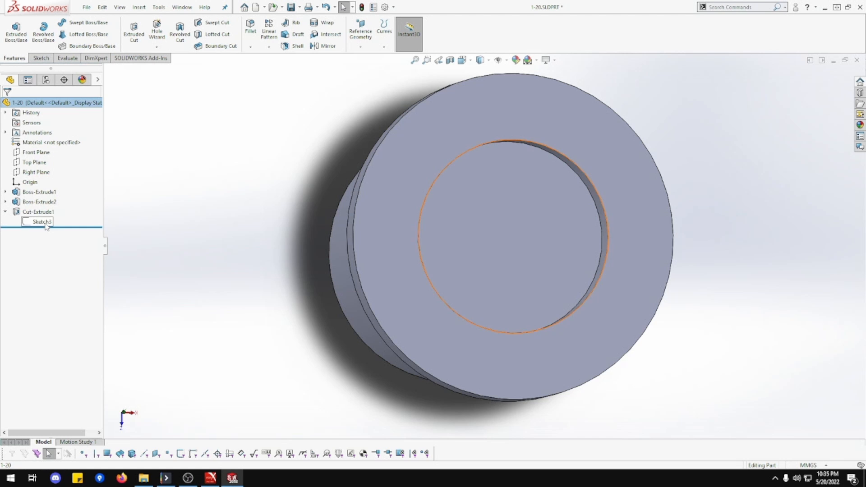
{"action": "left_click", "coordinate": [40, 221]}
{"action": "left_click", "coordinate": [38, 212]}
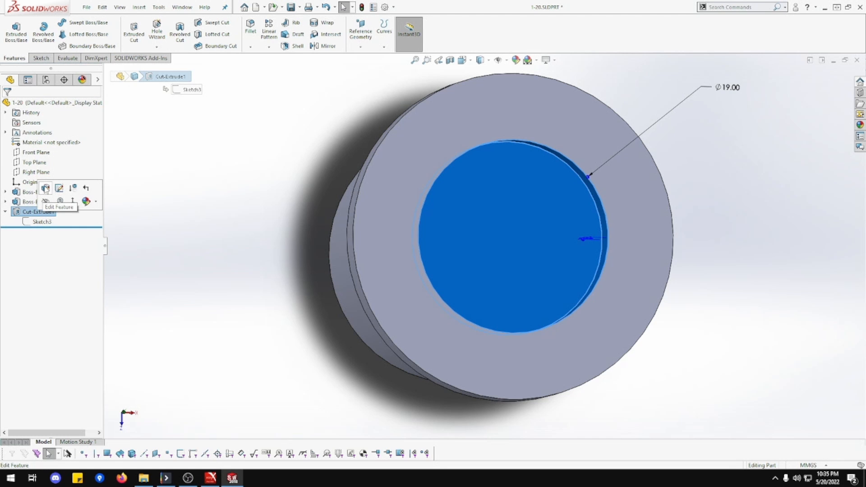
{"action": "left_click", "coordinate": [45, 187]}
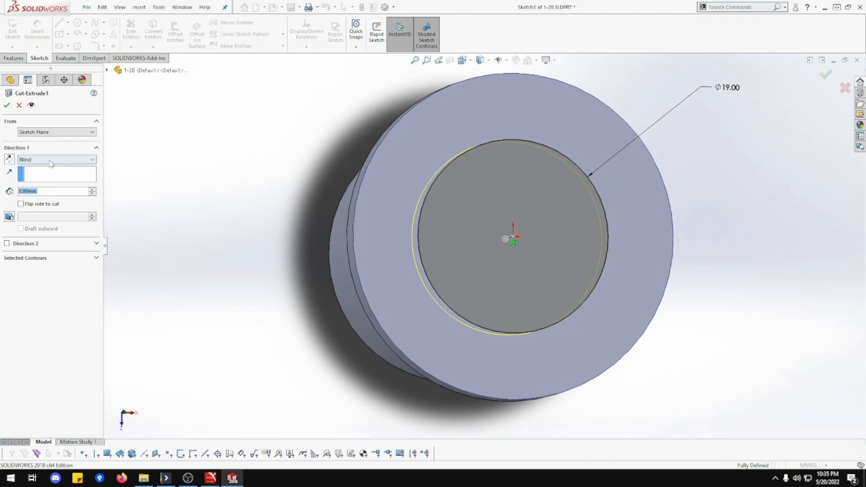
{"action": "left_click", "coordinate": [52, 159]}
{"action": "left_click", "coordinate": [52, 174]}
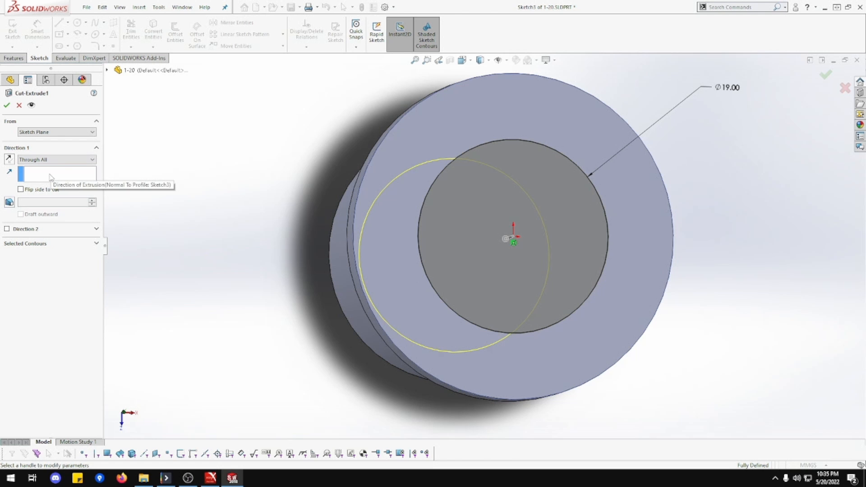
{"action": "left_click", "coordinate": [6, 105]}
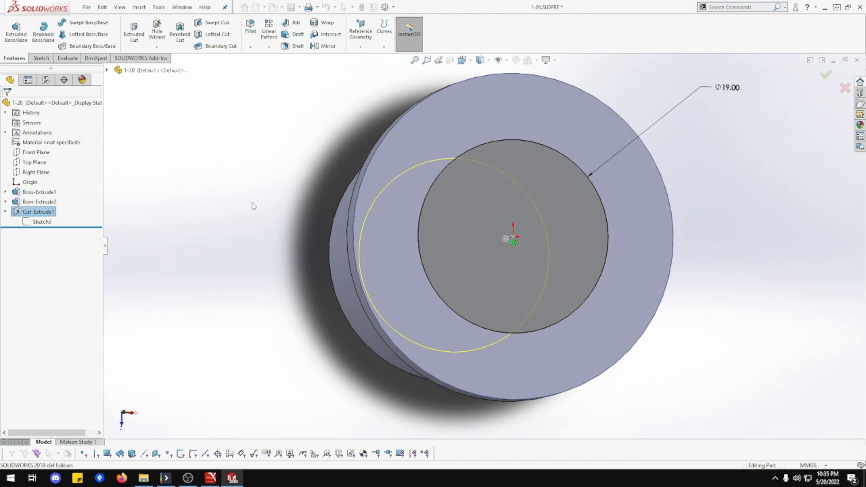
Fillet the outer edge of the cylinder's free end and both outer edges of the flange with a 1 mm radius
{"action": "middle_click_drag", "start_coordinate": [294, 207], "coordinate": [399, 216]}
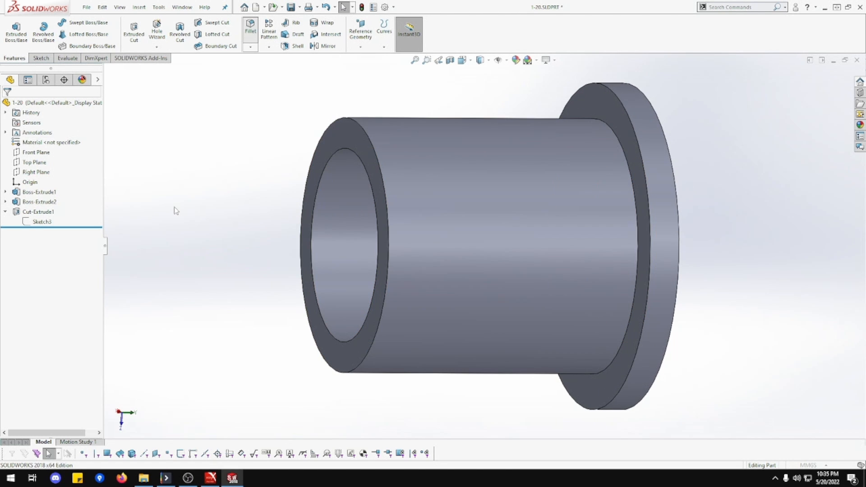
{"action": "type", "text": "1"}
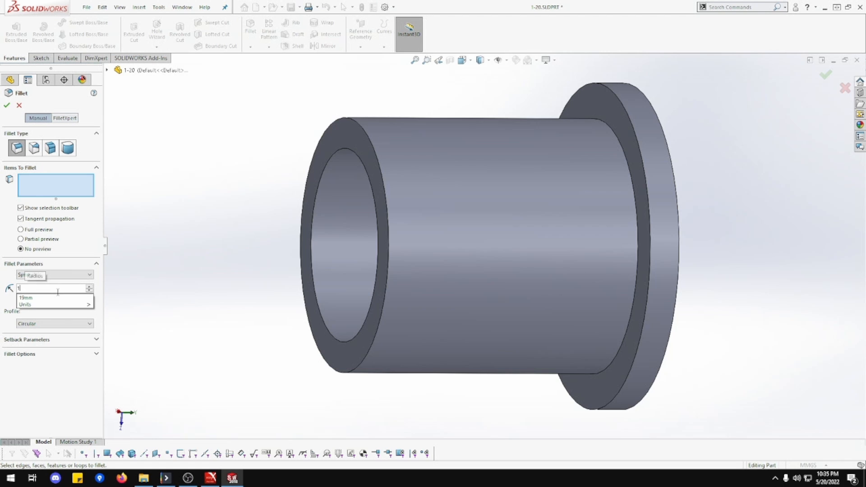
{"action": "key", "text": "Tab"}
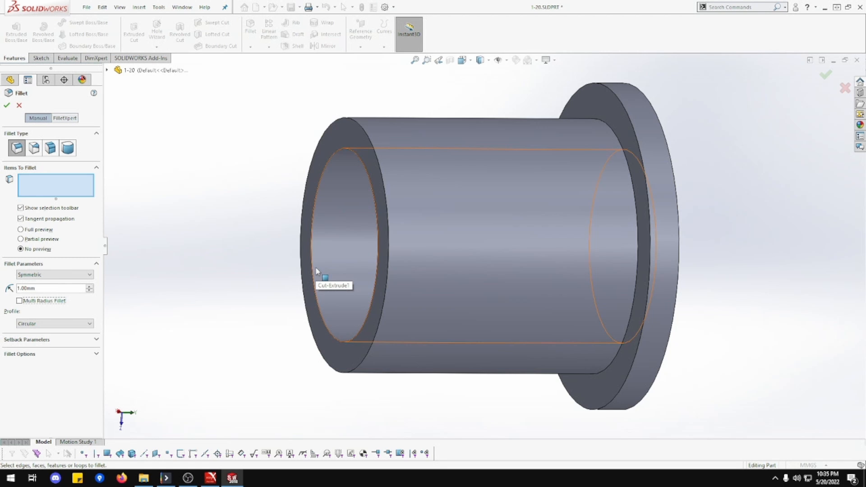
{"action": "left_click", "coordinate": [388, 252]}
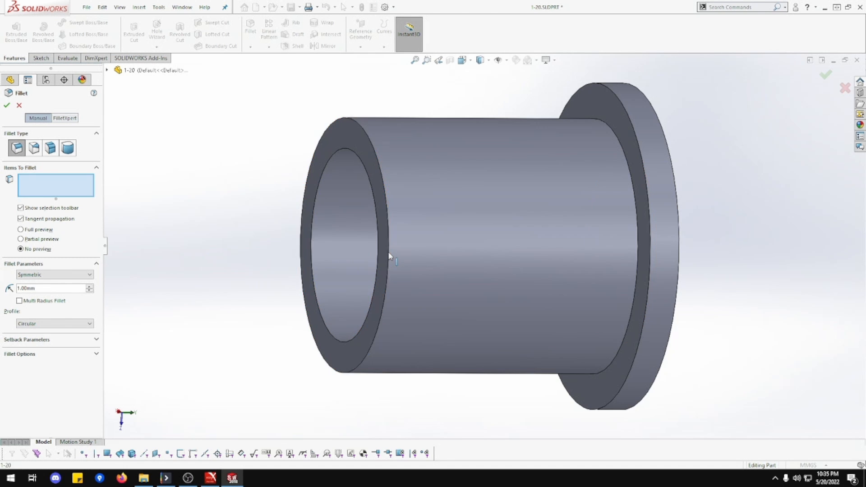
{"action": "left_click", "coordinate": [653, 255]}
{"action": "left_click", "coordinate": [681, 262]}
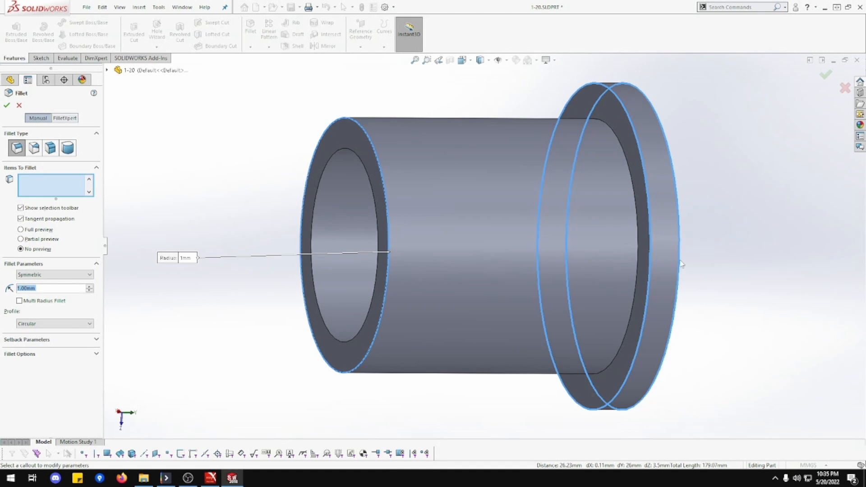
{"action": "middle_click_drag", "start_coordinate": [680, 262], "coordinate": [672, 246]}
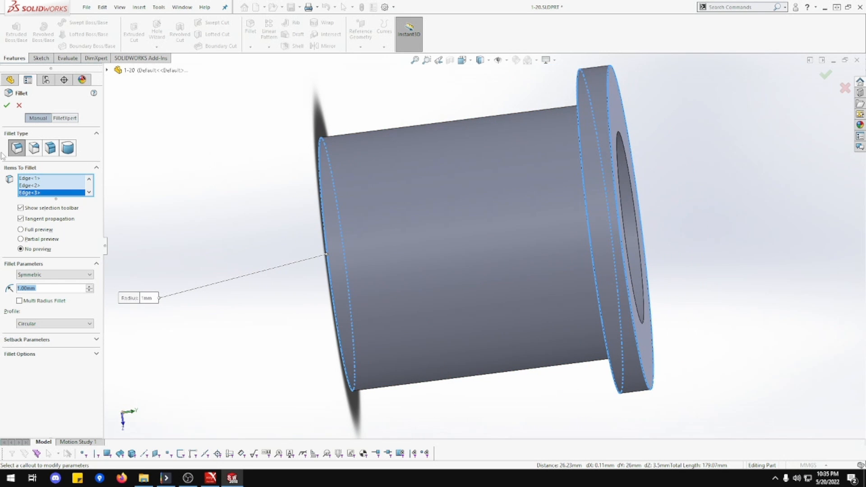
{"action": "left_click", "coordinate": [6, 106]}
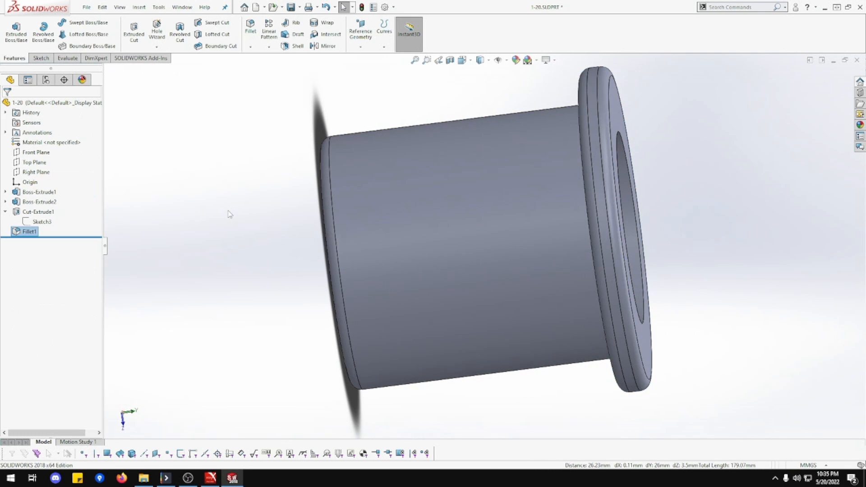
Edit the fillet on the flange and cylinder edges so that its radius is 0.5 mm
{"action": "middle_click_drag", "start_coordinate": [218, 198], "coordinate": [239, 200]}
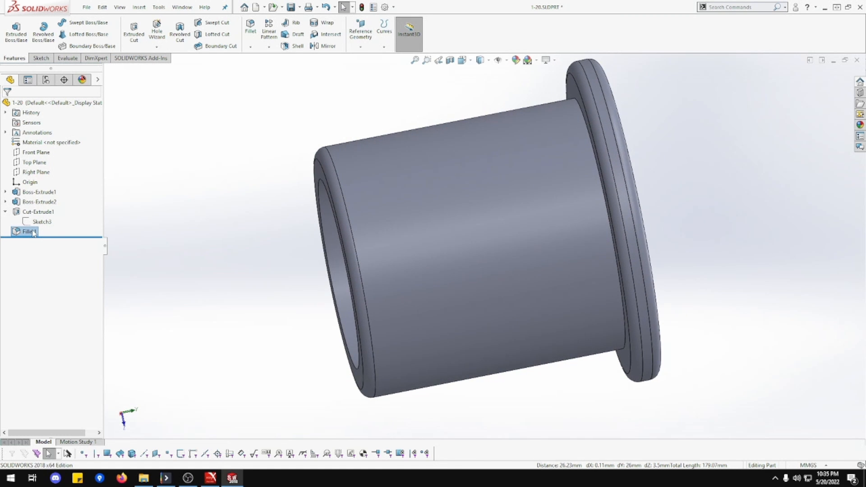
{"action": "left_click", "coordinate": [5, 212]}
{"action": "left_click", "coordinate": [29, 222]}
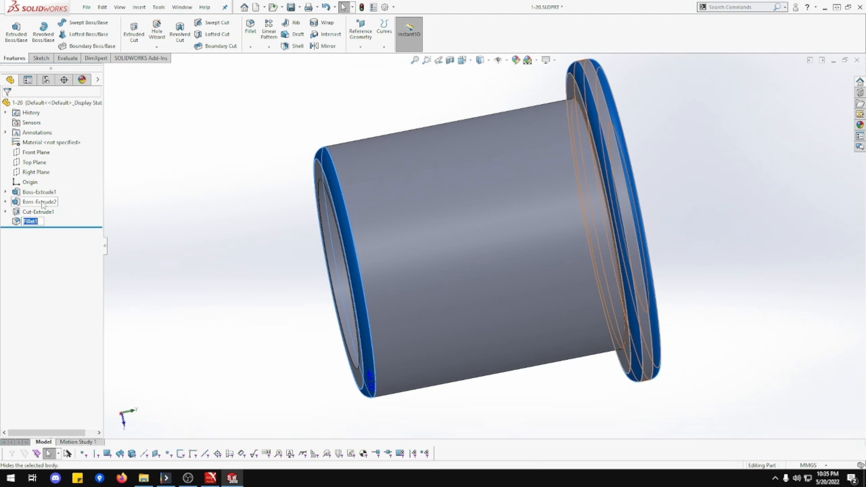
{"action": "left_click", "coordinate": [41, 201]}
{"action": "left_click", "coordinate": [29, 222]}
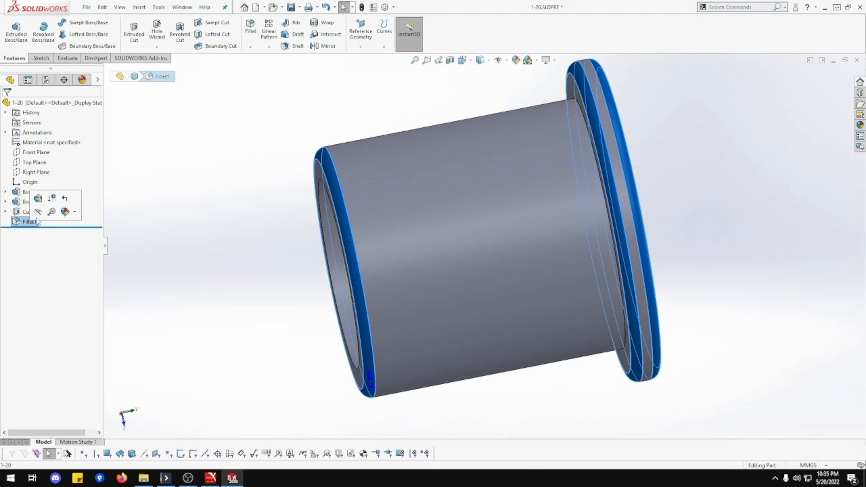
{"action": "left_click", "coordinate": [35, 200]}
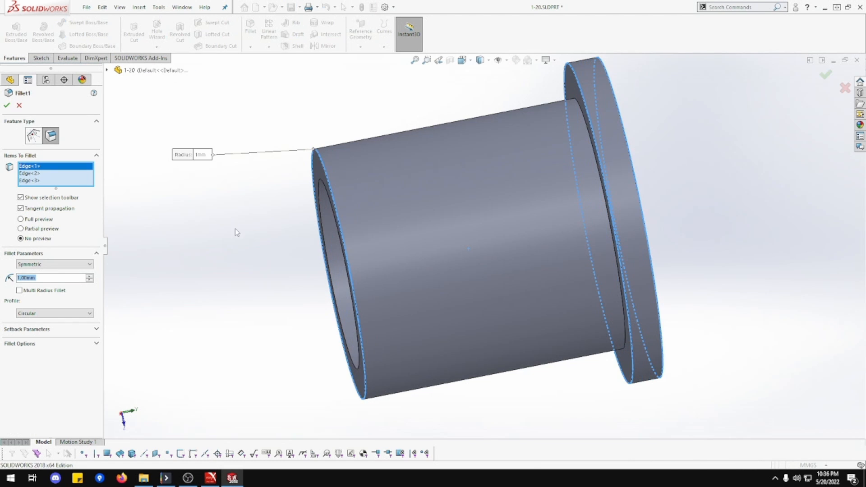
{"action": "type", "text": "0.5"}
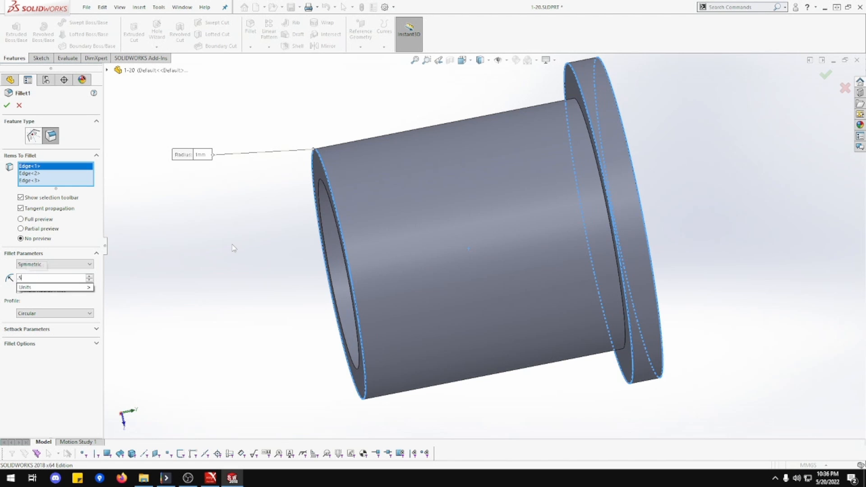
{"action": "key", "text": "Return"}
{"action": "left_click", "coordinate": [6, 105]}
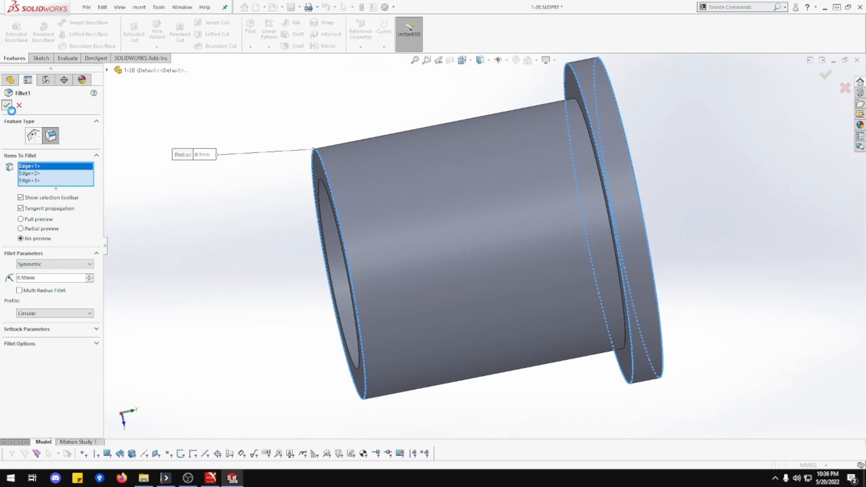
Edit the fillet to include the bore edges at both ends and exclude the flange edge facing the cylinder
{"action": "middle_click_drag", "start_coordinate": [230, 186], "coordinate": [288, 158]}
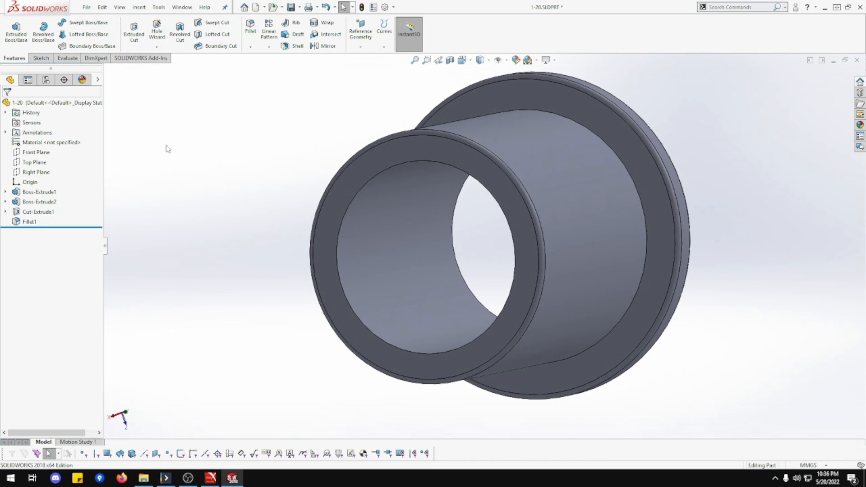
{"action": "left_click", "coordinate": [30, 221]}
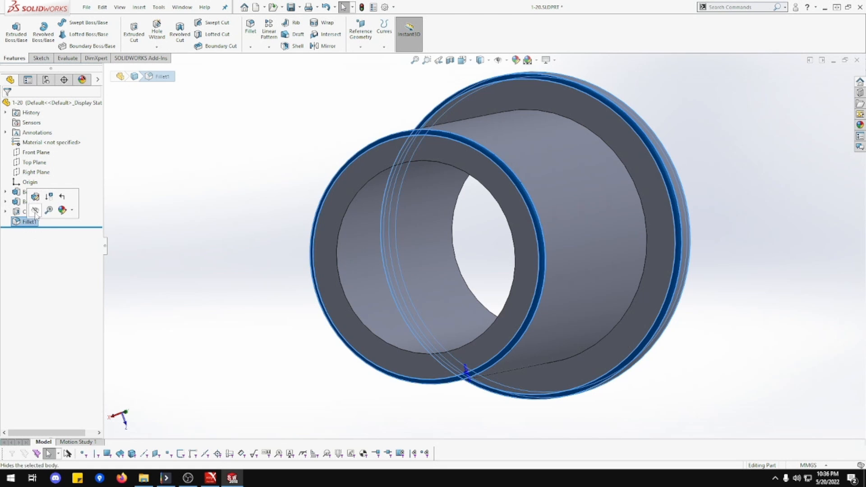
{"action": "left_click", "coordinate": [342, 221]}
{"action": "middle_click_drag", "start_coordinate": [377, 248], "coordinate": [597, 216]}
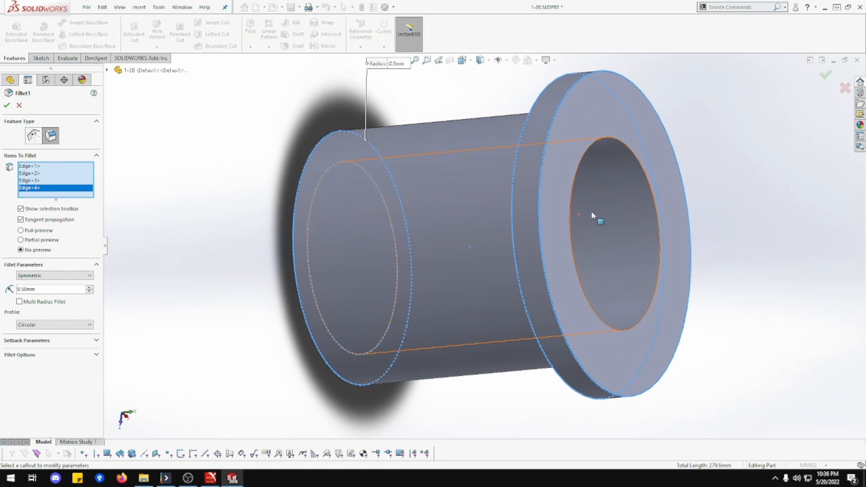
{"action": "left_click", "coordinate": [650, 179]}
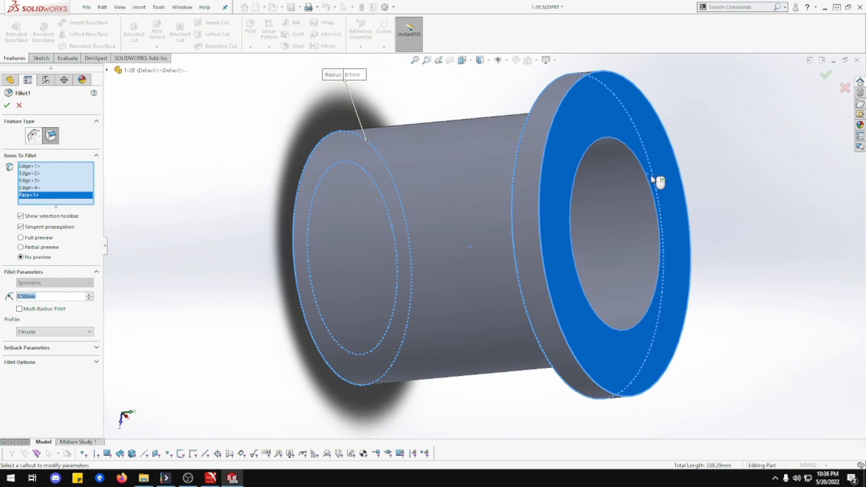
{"action": "left_click", "coordinate": [653, 178]}
{"action": "left_click", "coordinate": [648, 178]}
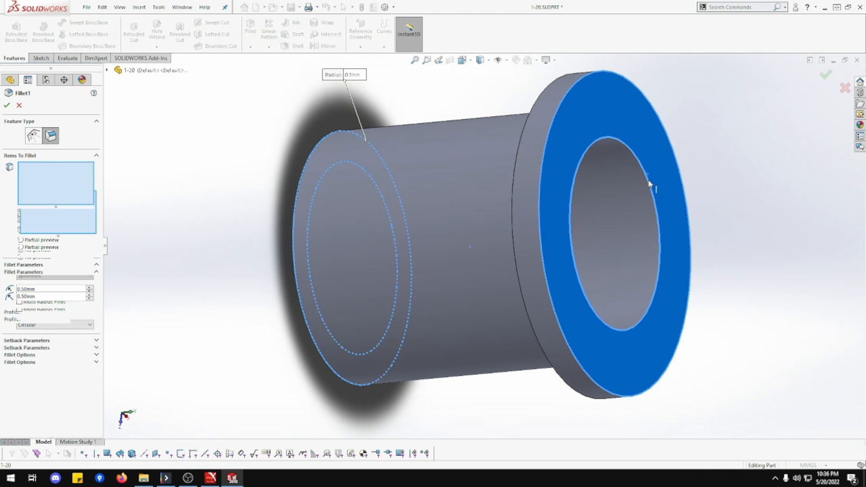
Remove the flange's flat end face from the fillet selection and apply the edited 0.5 mm fillet
{"action": "left_click", "coordinate": [27, 187]}
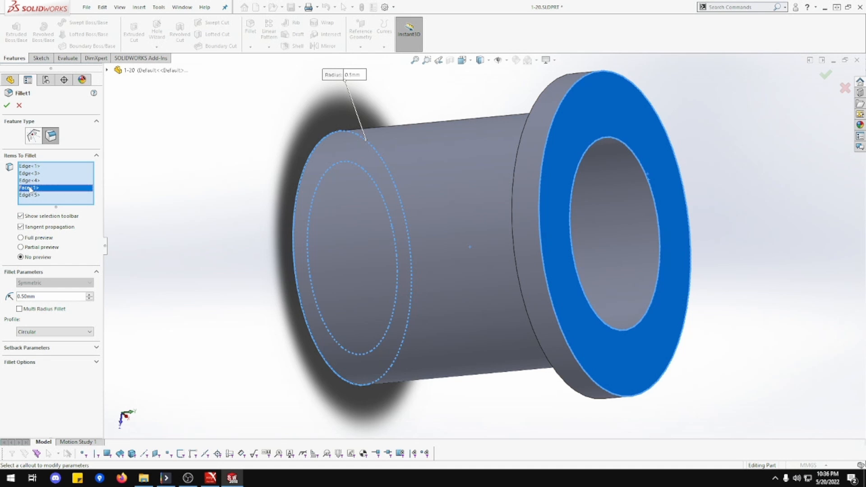
{"action": "right_click", "coordinate": [28, 187]}
{"action": "left_click", "coordinate": [49, 203]}
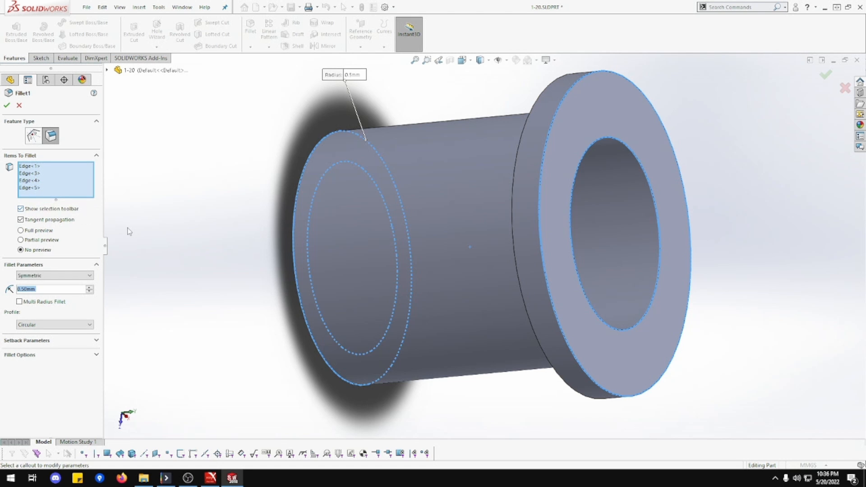
{"action": "middle_click_drag", "start_coordinate": [128, 230], "coordinate": [211, 223]}
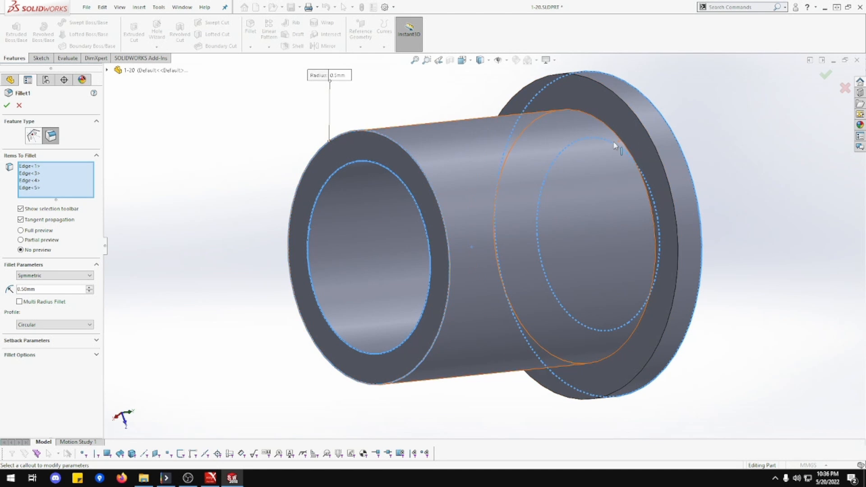
{"action": "left_click", "coordinate": [6, 106]}
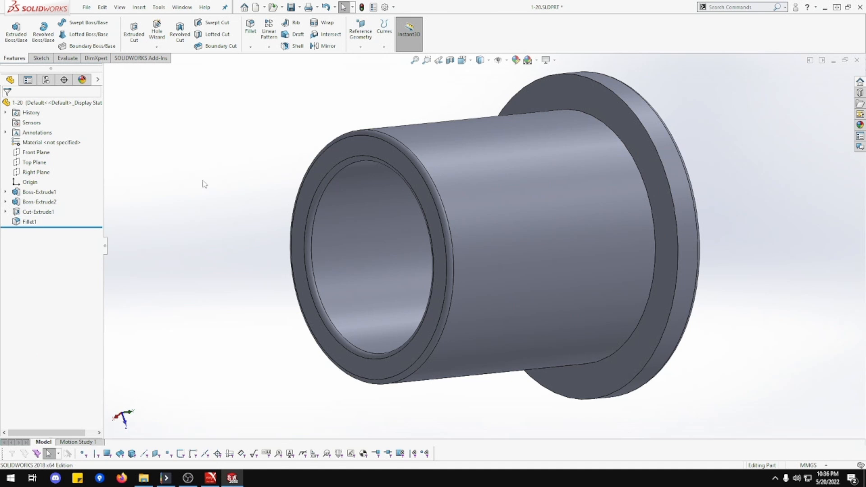
{"action": "middle_click_drag", "start_coordinate": [204, 184], "coordinate": [221, 210]}
{"action": "middle_click_drag", "start_coordinate": [291, 199], "coordinate": [390, 226]}
{"action": "scroll", "coordinate": [434, 220], "scroll_direction": "up", "scroll_amount": 2}
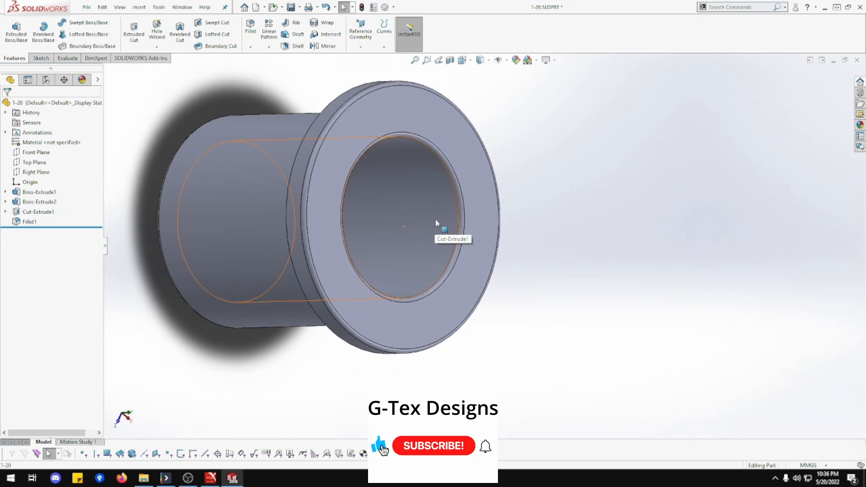